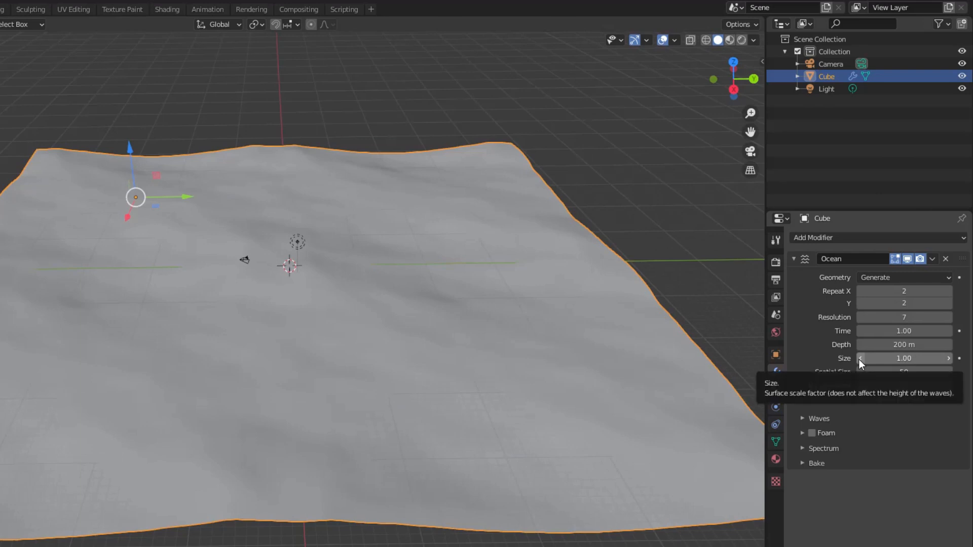
Reduce the Ocean modifier's Size to 0.92
{"action": "left_click", "coordinate": [862, 359]}
{"action": "left_click", "coordinate": [861, 359]}
{"action": "left_click", "coordinate": [861, 358]}
{"action": "left_click", "coordinate": [862, 359]}
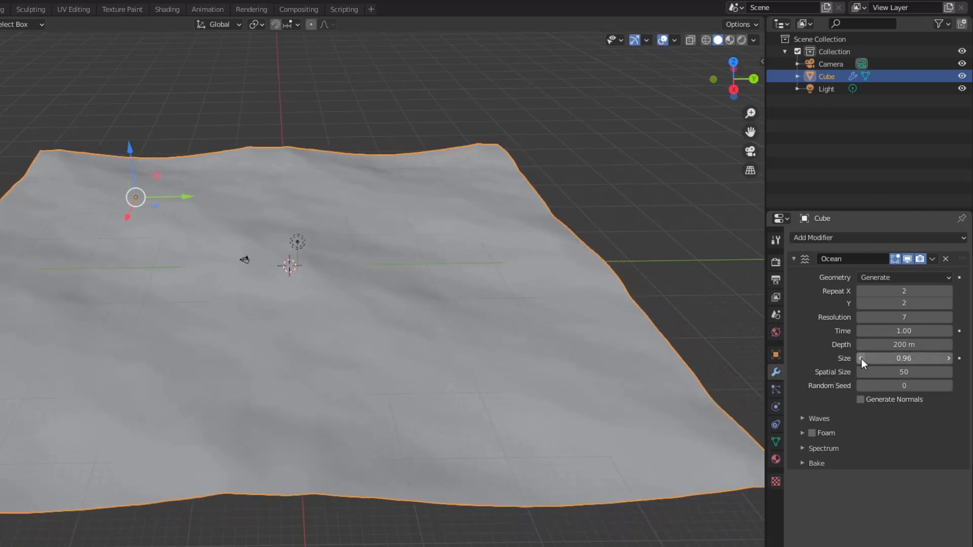
{"action": "left_click", "coordinate": [862, 359]}
{"action": "left_click", "coordinate": [861, 358]}
{"action": "left_click", "coordinate": [862, 359]}
{"action": "left_click", "coordinate": [862, 358]}
Set the wave Scale of the Ocean modifier to 1.5
{"action": "left_click", "coordinate": [802, 418]}
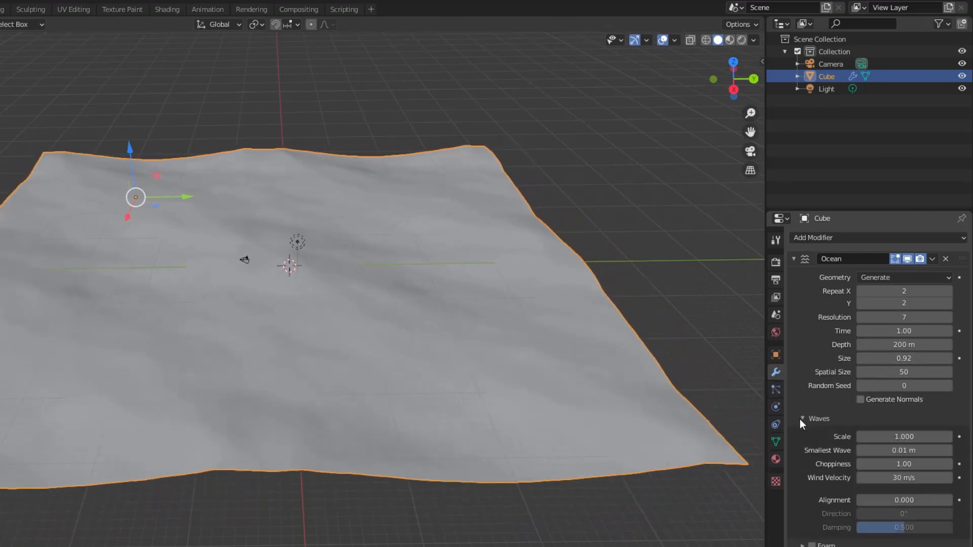
{"action": "left_click", "coordinate": [948, 437]}
{"action": "left_click", "coordinate": [948, 437]}
{"action": "left_click", "coordinate": [948, 437]}
{"action": "left_click", "coordinate": [949, 437]}
{"action": "left_click", "coordinate": [948, 437]}
{"action": "left_click", "coordinate": [948, 437]}
{"action": "left_click", "coordinate": [948, 436]}
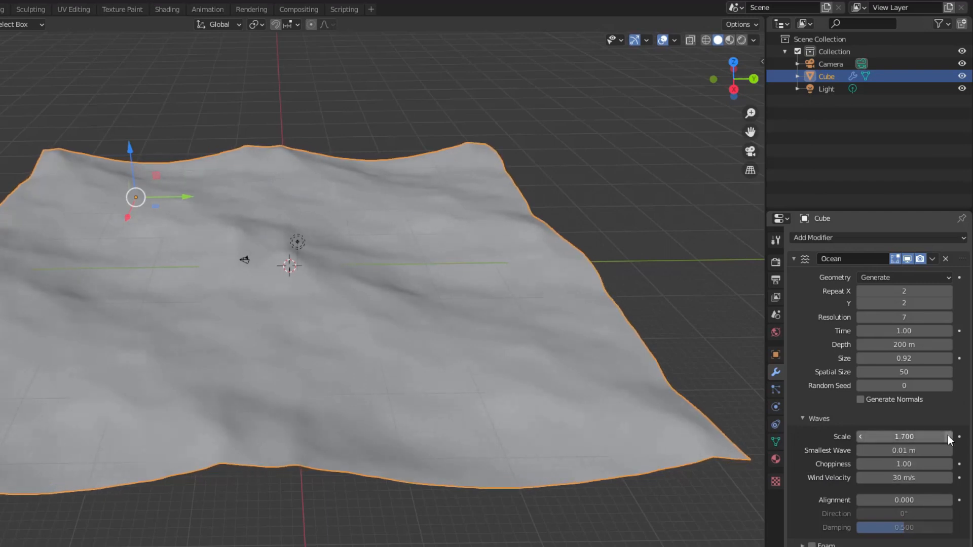
{"action": "left_click", "coordinate": [861, 437]}
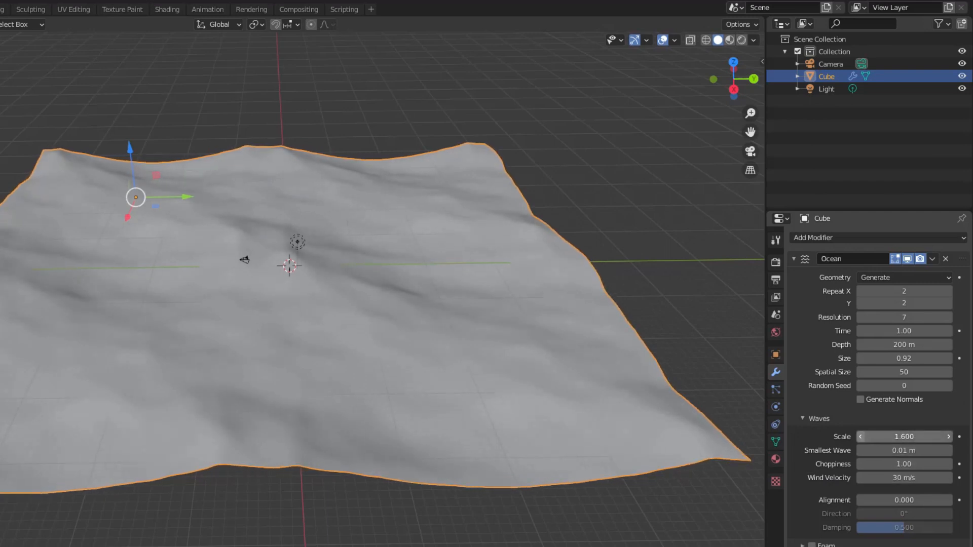
{"action": "left_click", "coordinate": [860, 436]}
Set the Ocean modifier's Spatial Size to 51 and its Time to 3.99
{"action": "left_click", "coordinate": [902, 375]}
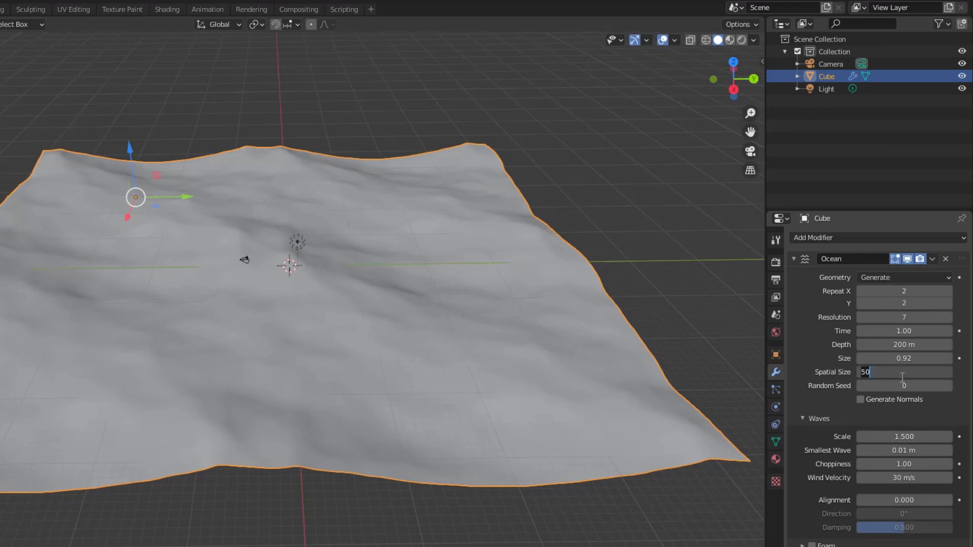
{"action": "type", "text": "51"}
{"action": "key", "text": "Return"}
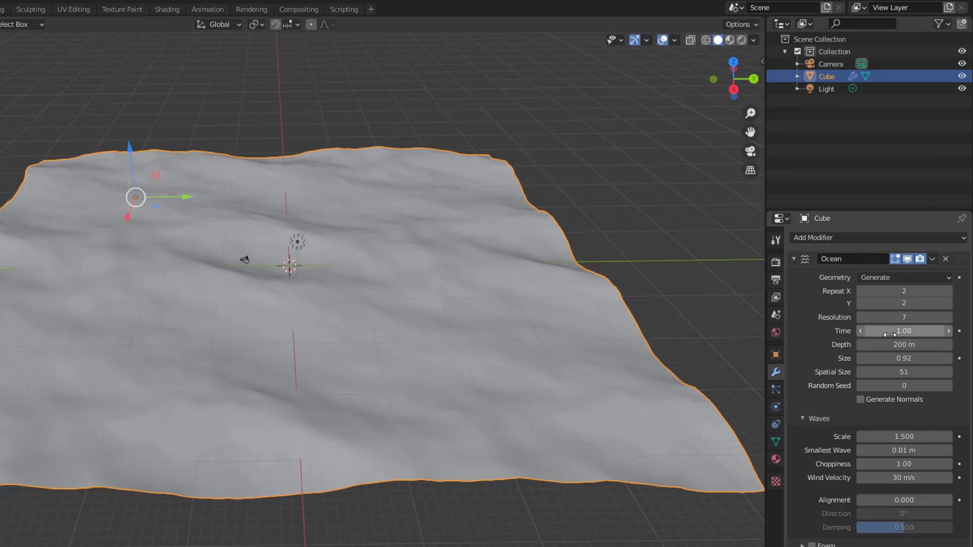
{"action": "left_click_drag", "start_coordinate": [892, 330], "coordinate": [955, 331]}
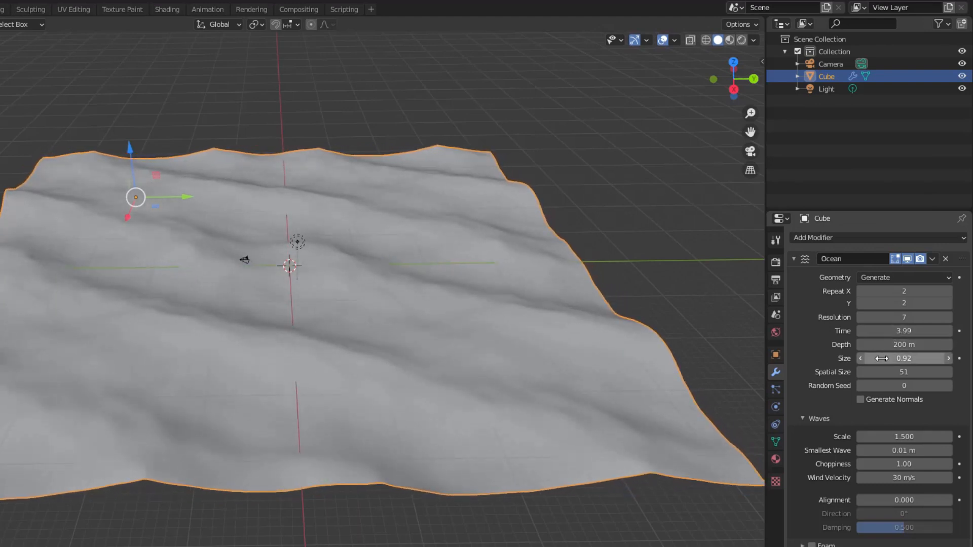
Set the Ocean modifier's Resolution to 15 and its Spatial Size to 49
{"action": "left_click", "coordinate": [904, 317]}
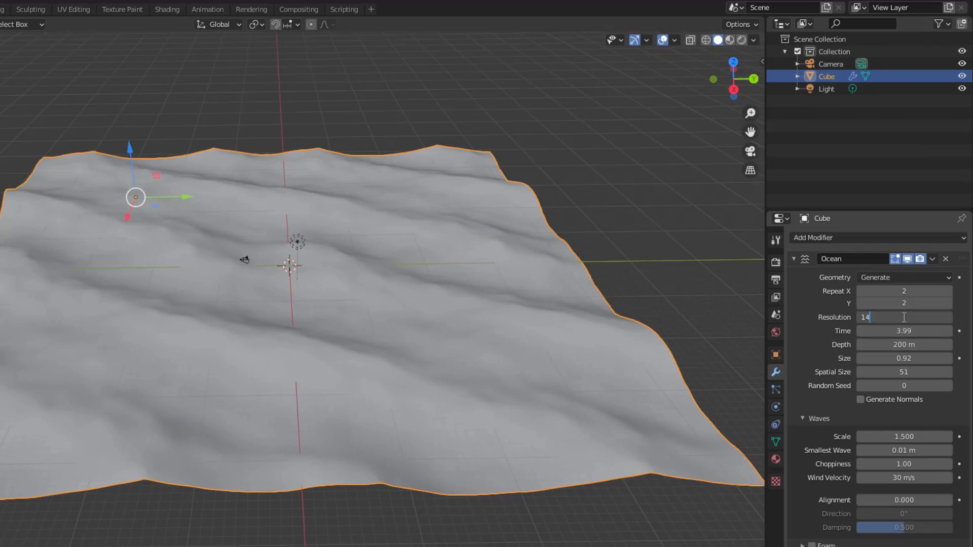
{"action": "key", "text": "Return"}
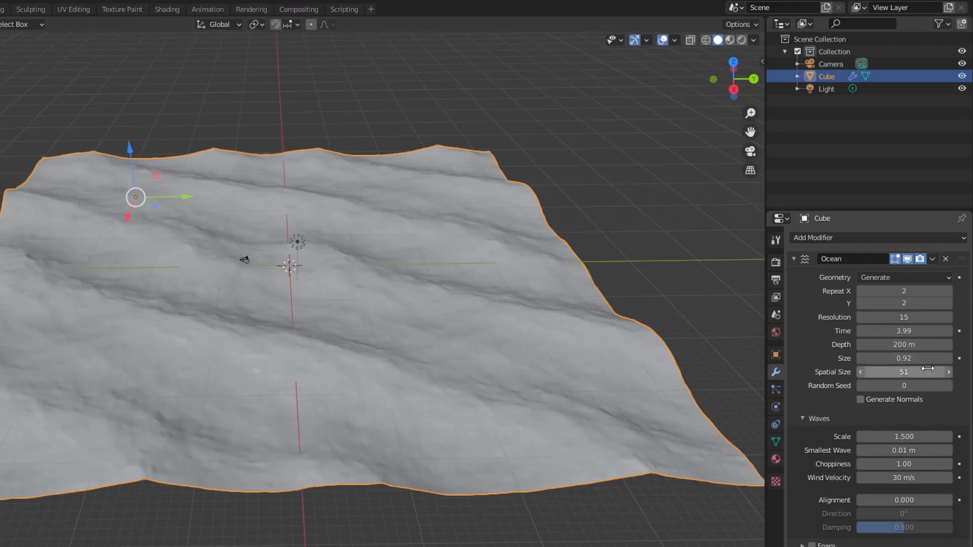
{"action": "left_click", "coordinate": [905, 372]}
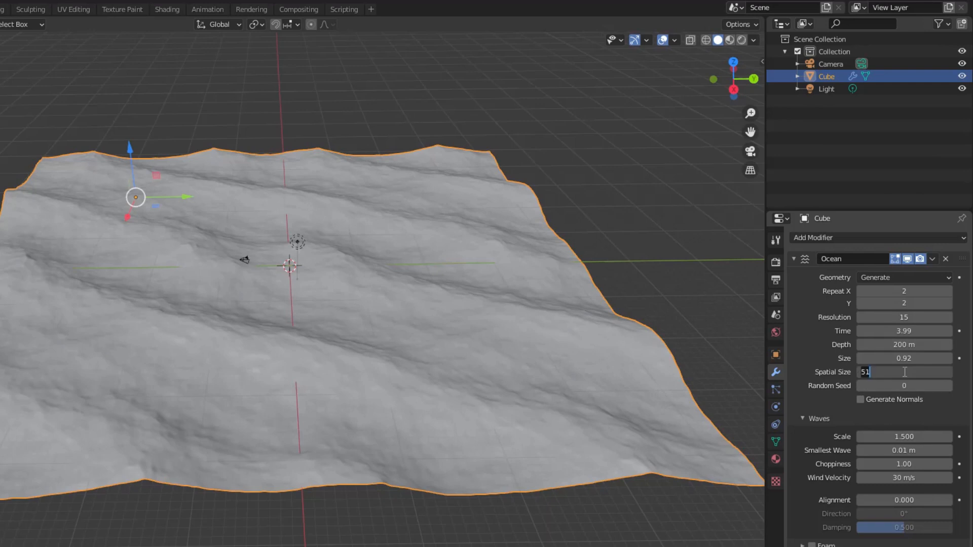
{"action": "type", "text": "50"}
{"action": "key", "text": "Return"}
{"action": "left_click", "coordinate": [902, 372]}
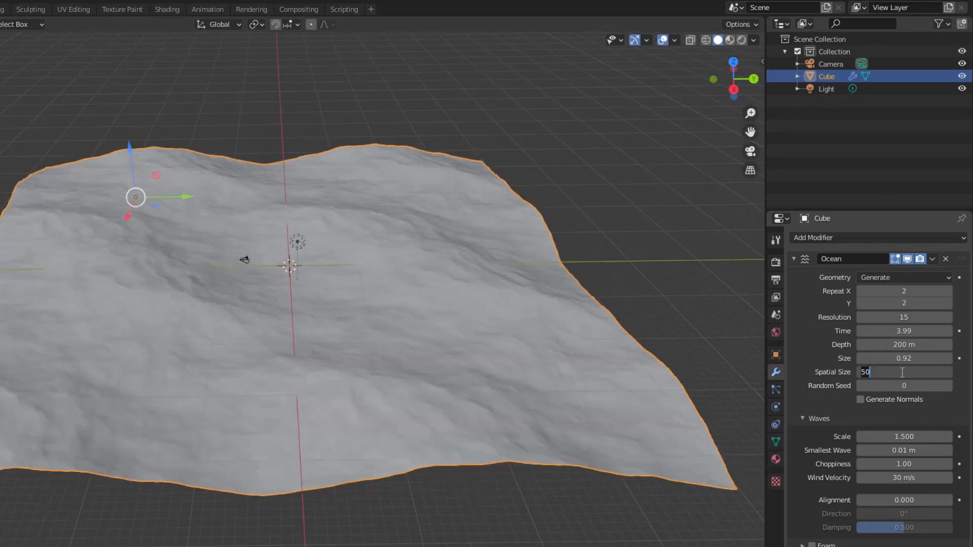
{"action": "key", "text": "Return"}
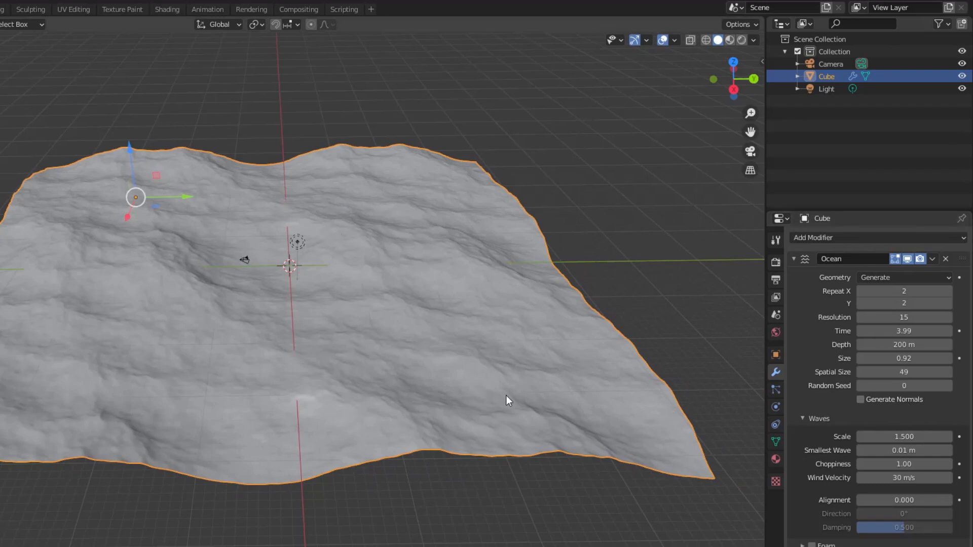
Drive the Ocean modifier's Time with the expression #frame/30 and play the animation briefly to preview the waves
{"action": "middle_click_drag", "start_coordinate": [506, 395], "coordinate": [539, 411]}
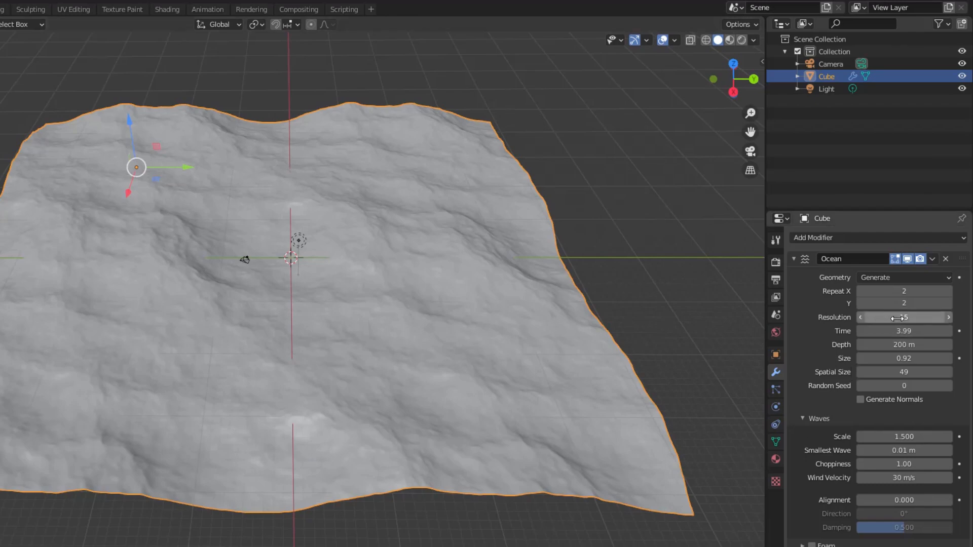
{"action": "mouse_move", "coordinate": [892, 330]}
{"action": "left_mouse_down"}
{"action": "mouse_move", "coordinate": [952, 330]}
{"action": "mouse_move", "coordinate": [890, 332]}
{"action": "left_mouse_up"}
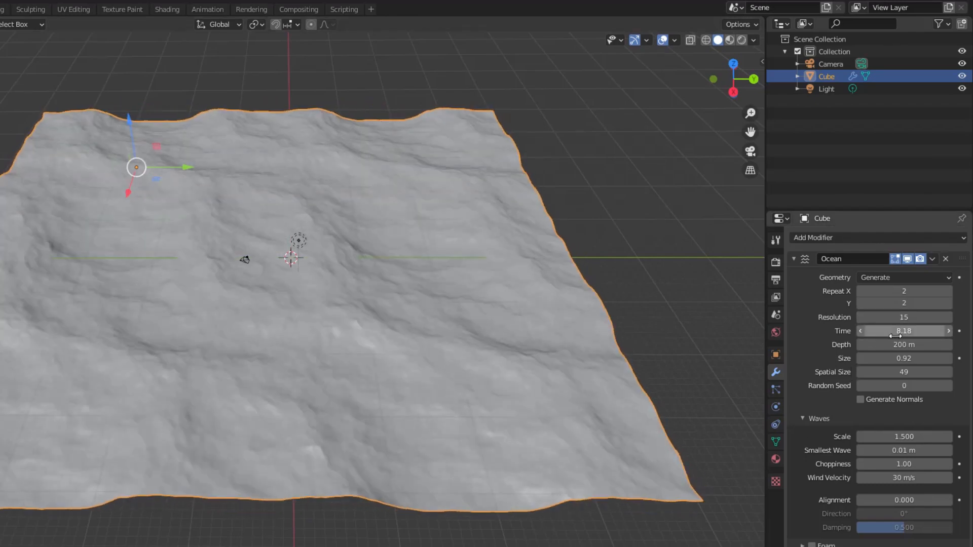
{"action": "left_click", "coordinate": [886, 333]}
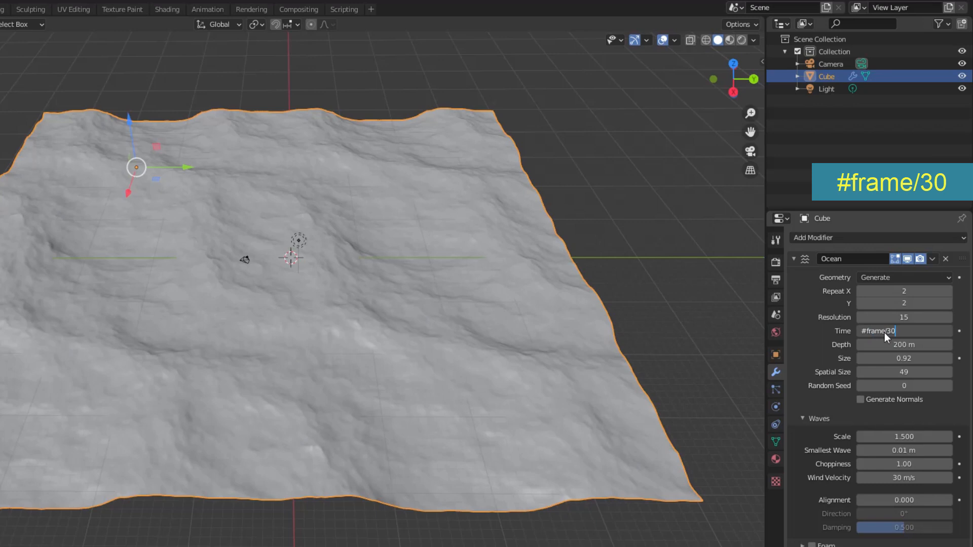
{"action": "type", "text": "#frame/30"}
{"action": "key", "text": "Return"}
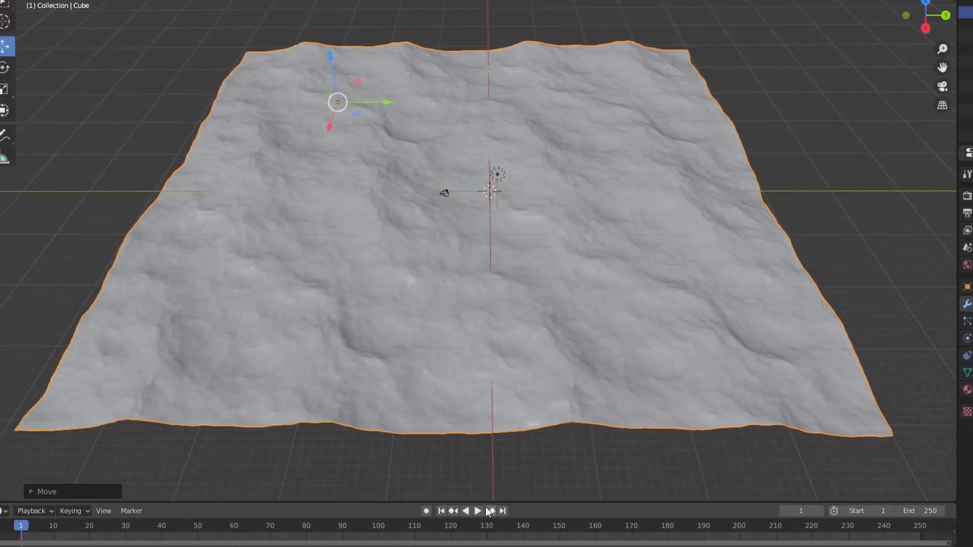
{"action": "left_click", "coordinate": [490, 506]}
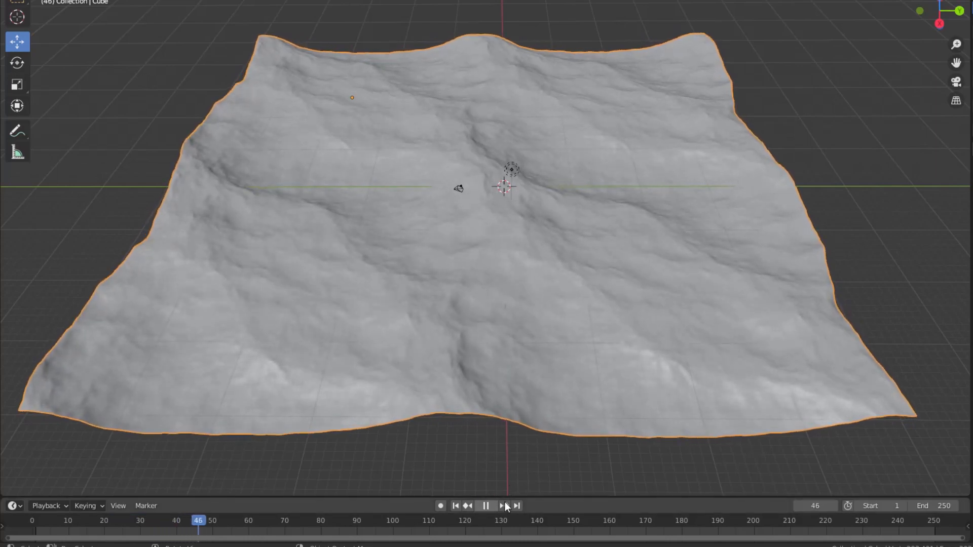
{"action": "left_click", "coordinate": [486, 506]}
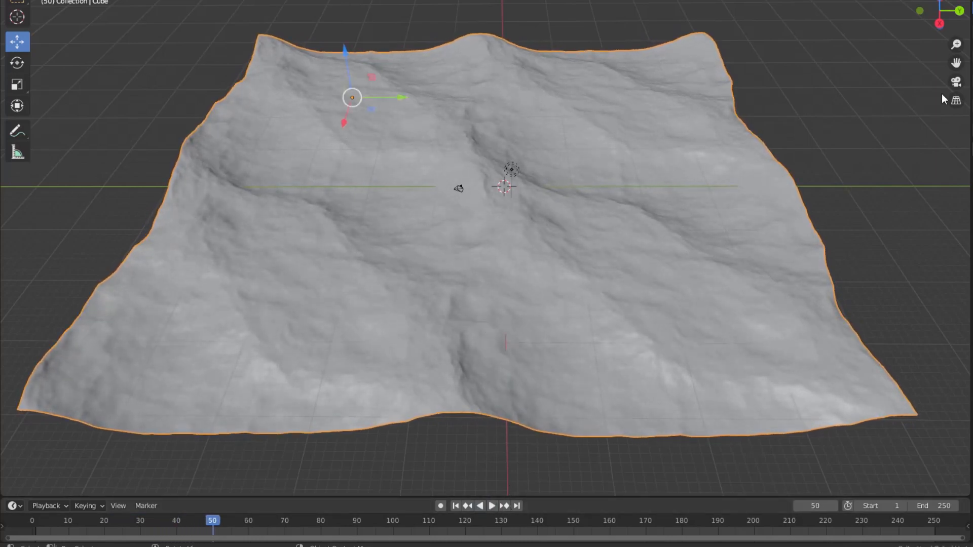
Look through the scene camera and lock the camera to the view
{"action": "left_click", "coordinate": [956, 82]}
{"action": "key", "text": "n"}
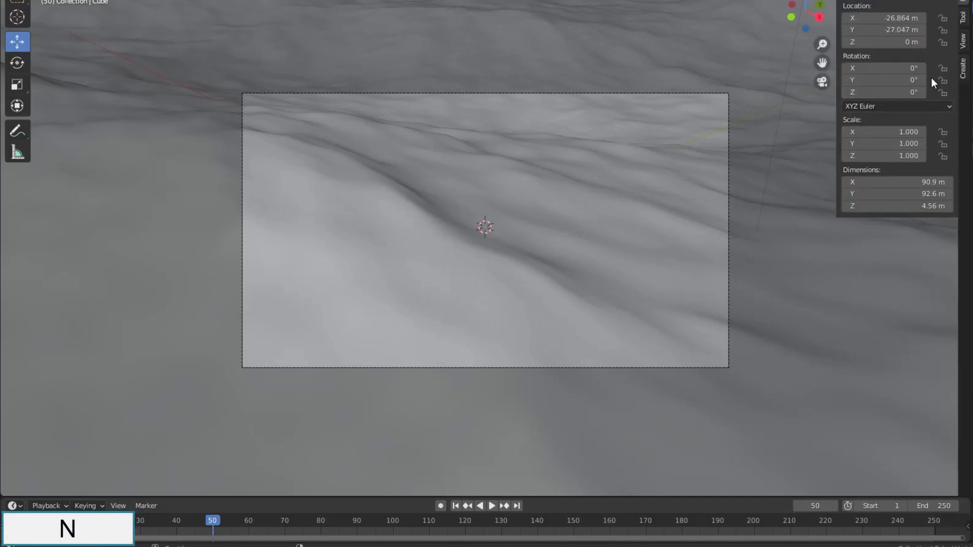
{"action": "left_click", "coordinate": [963, 46]}
{"action": "left_click", "coordinate": [890, 138]}
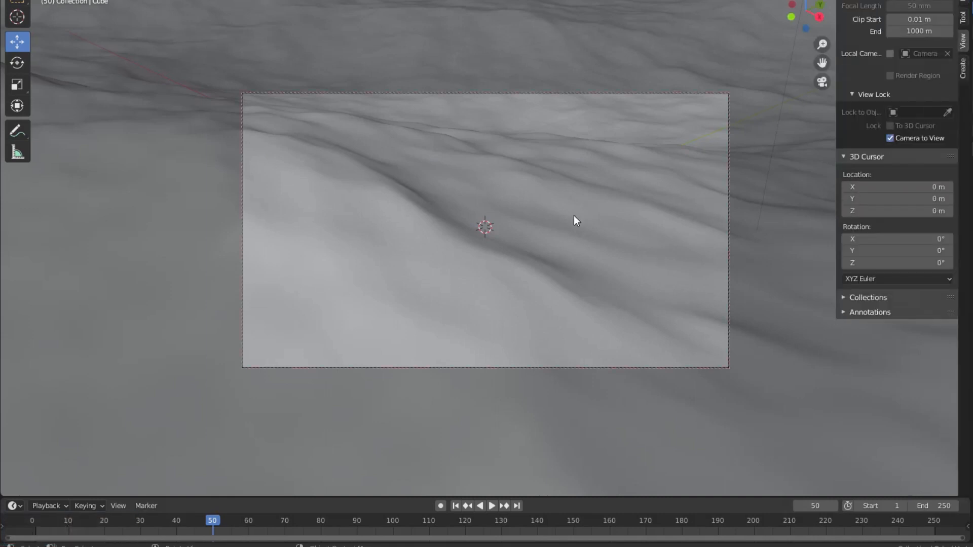
Reframe the camera farther back so the ocean horizon crosses the frame at frame 18, and unlock the camera from the view
{"action": "middle_click_drag", "start_coordinate": [574, 215], "coordinate": [540, 257]}
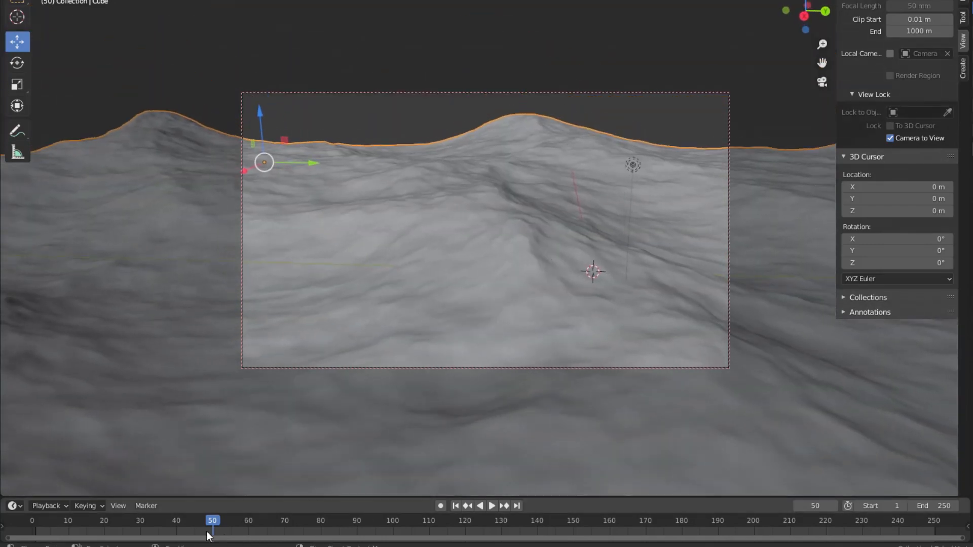
{"action": "left_click_drag", "start_coordinate": [213, 521], "coordinate": [97, 518]}
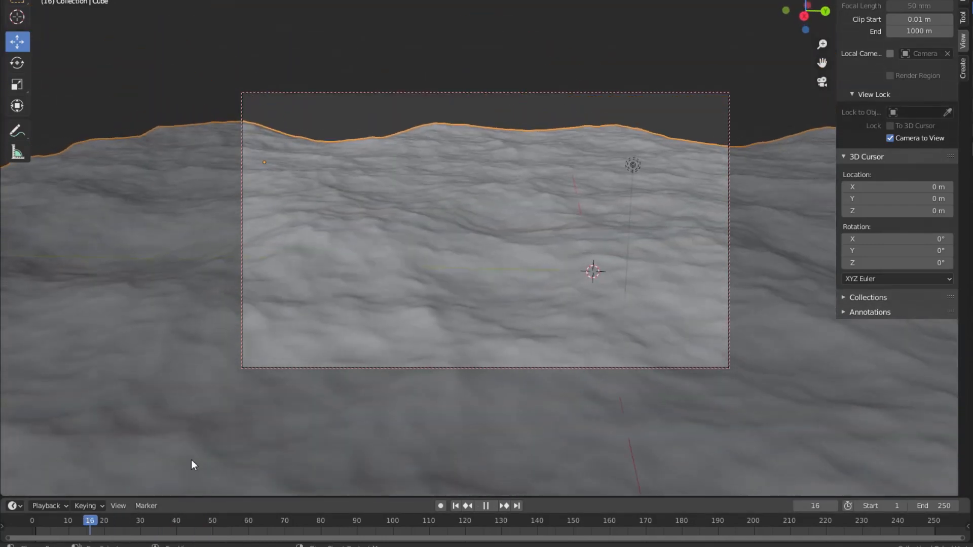
{"action": "middle_click_drag", "start_coordinate": [478, 308], "coordinate": [482, 299]}
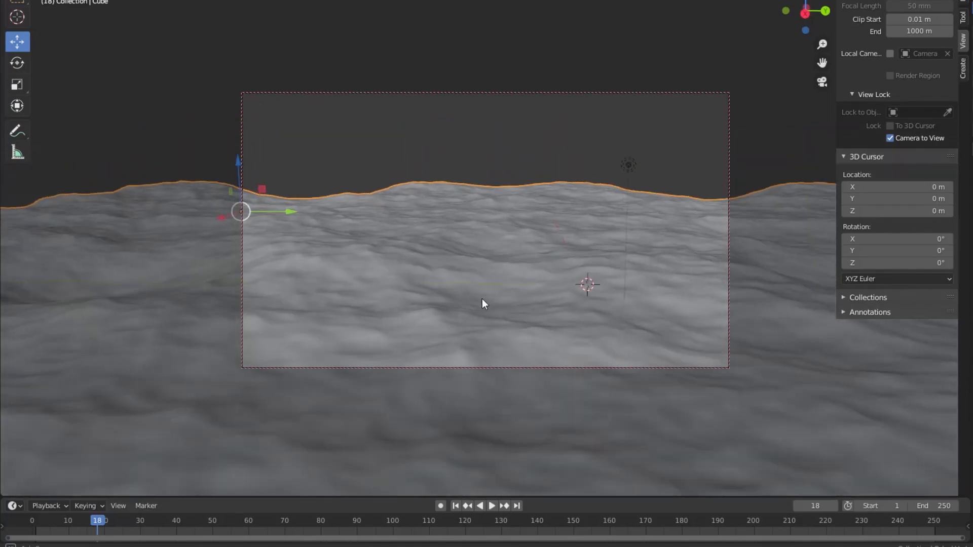
{"action": "scroll", "coordinate": [494, 291], "scroll_direction": "down", "scroll_amount": 4}
{"action": "scroll", "coordinate": [501, 299], "scroll_direction": "down", "scroll_amount": 3}
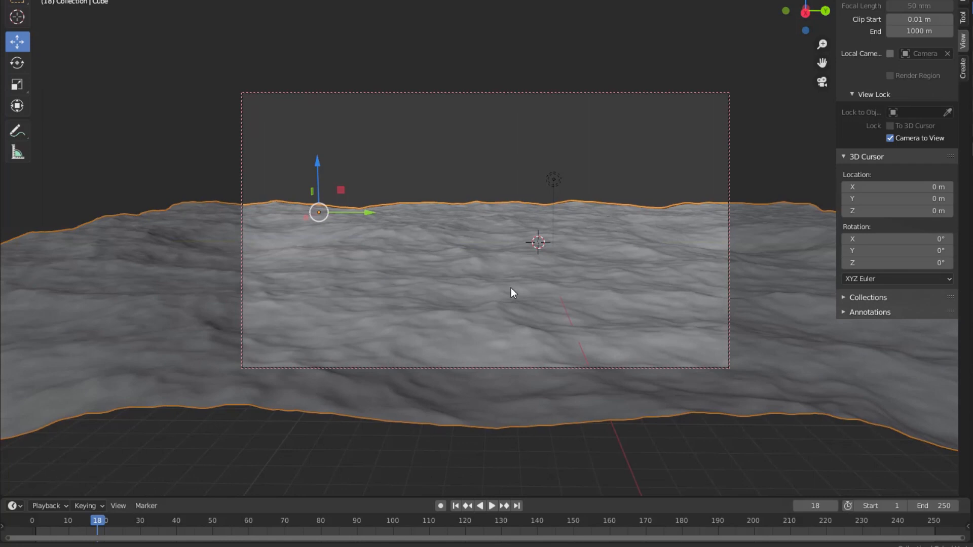
{"action": "left_click", "coordinate": [889, 138]}
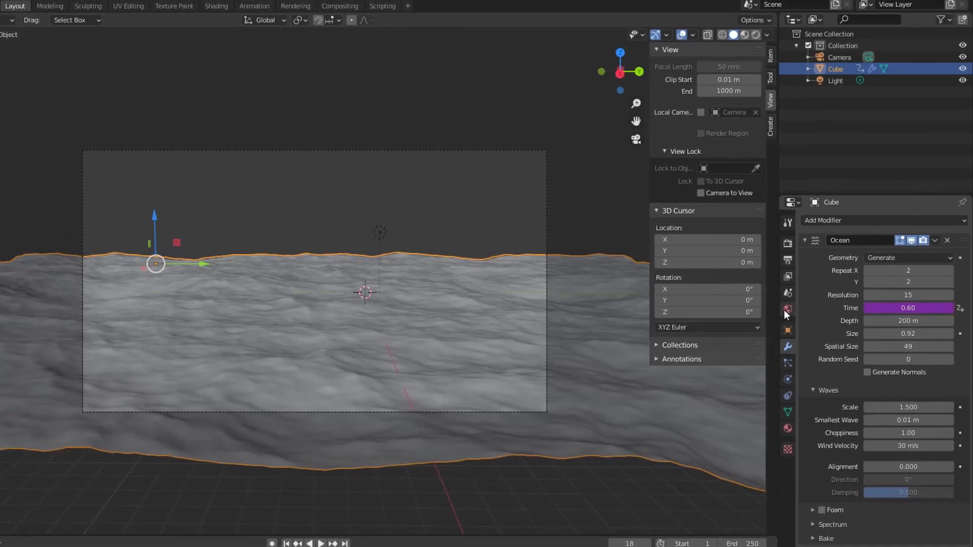
Assign small_rural_road_4k.hdr from the Environment folder as the world's environment texture and show the viewport with rendered shading
{"action": "left_click", "coordinate": [813, 303]}
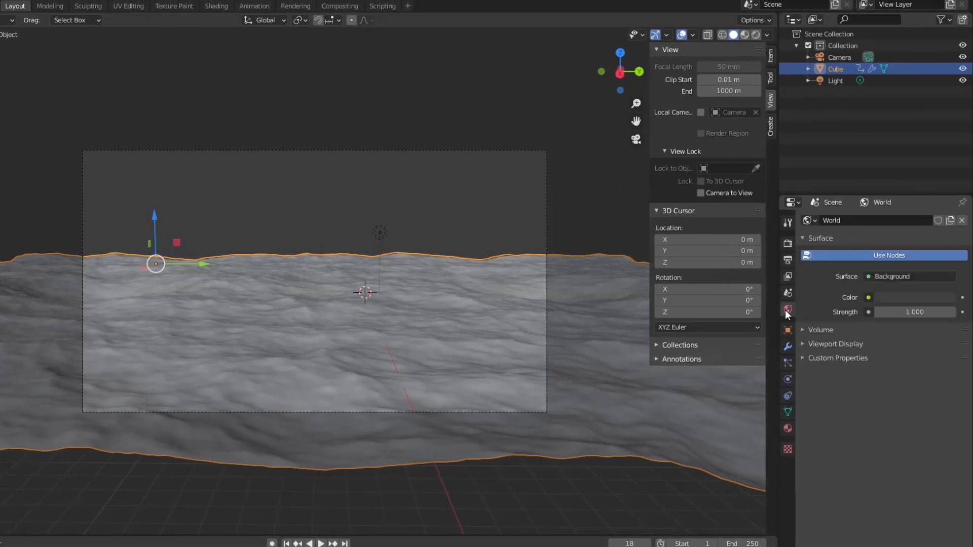
{"action": "left_click", "coordinate": [868, 298]}
{"action": "left_click", "coordinate": [646, 350]}
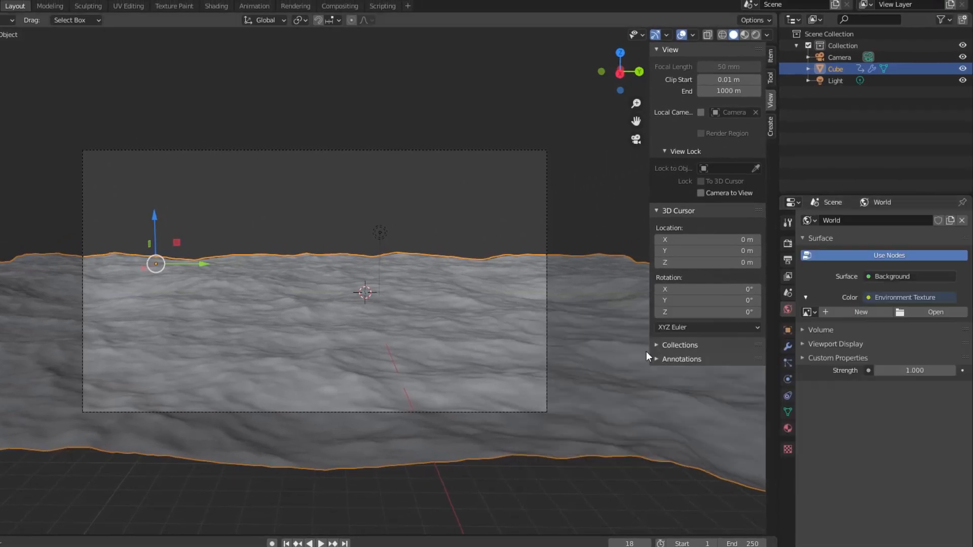
{"action": "left_click", "coordinate": [926, 313]}
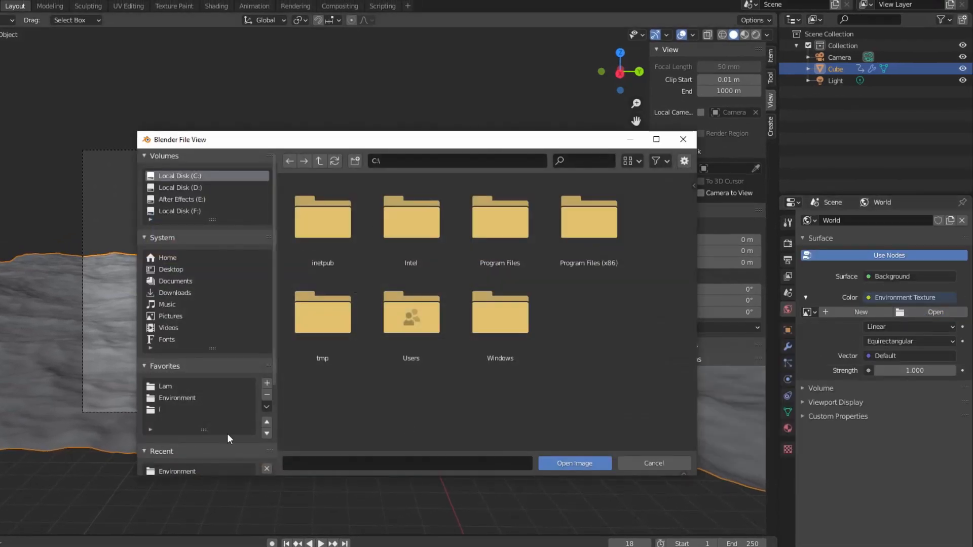
{"action": "left_click", "coordinate": [180, 400]}
{"action": "left_click", "coordinate": [474, 314]}
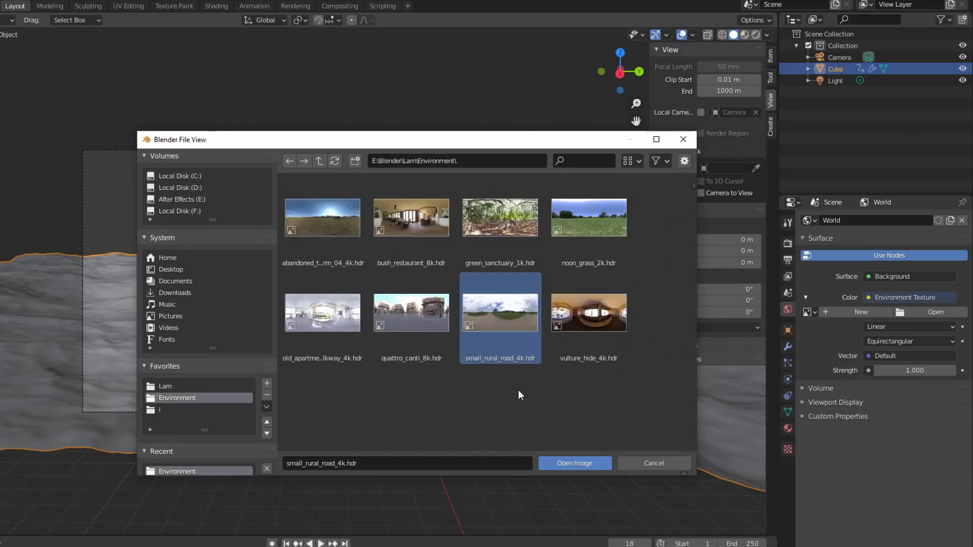
{"action": "left_click", "coordinate": [570, 464]}
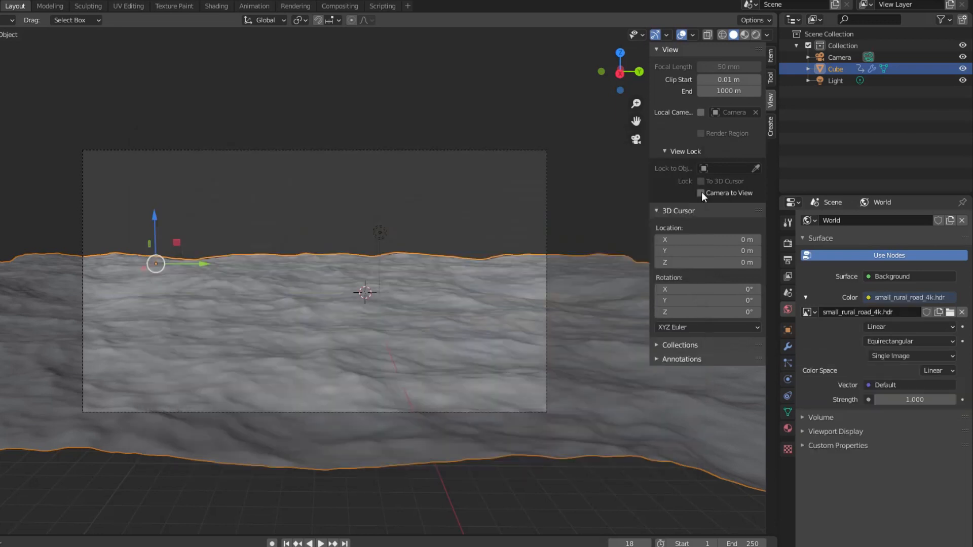
{"action": "left_click", "coordinate": [756, 35]}
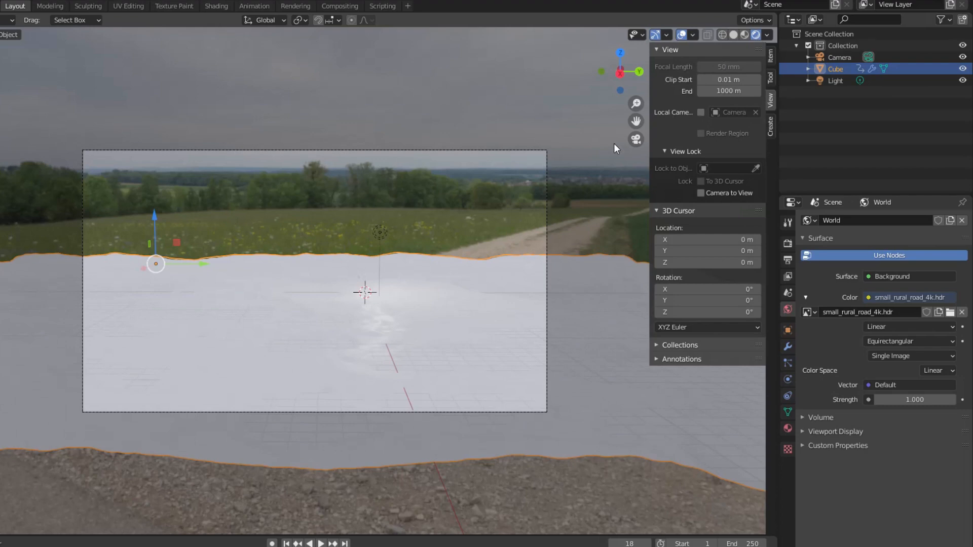
Open the World shader nodes in the Shading workspace and show the rendered camera view above them
{"action": "left_click", "coordinate": [216, 6]}
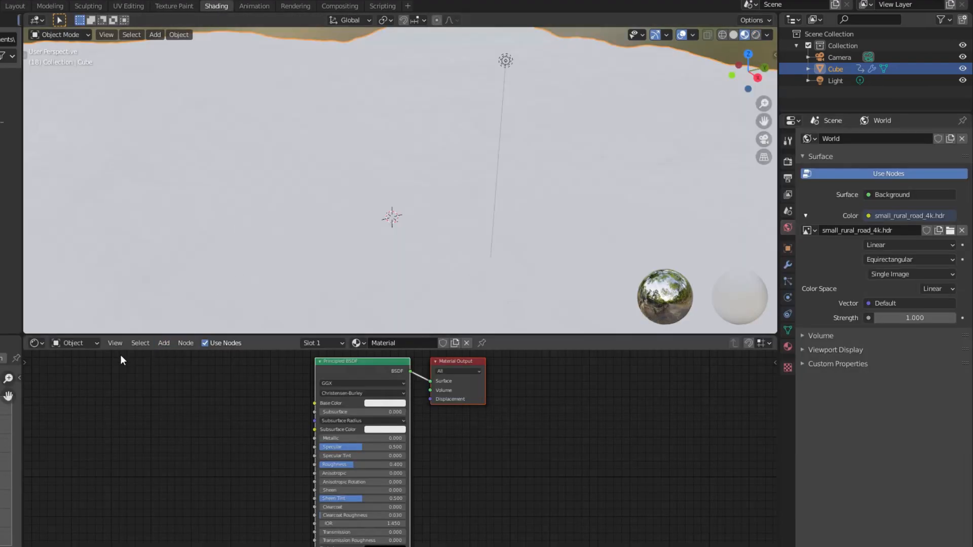
{"action": "left_click", "coordinate": [95, 344]}
{"action": "left_click", "coordinate": [87, 369]}
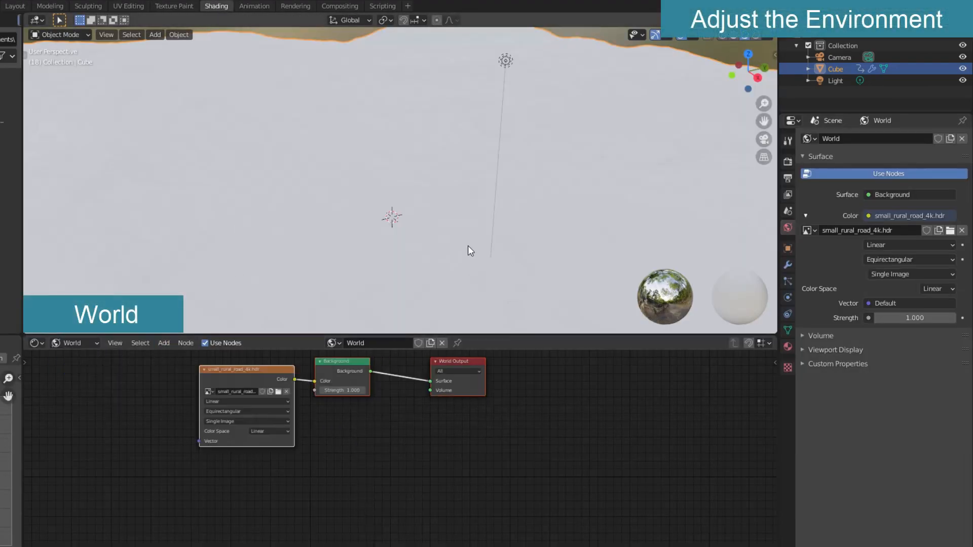
{"action": "left_click", "coordinate": [766, 138]}
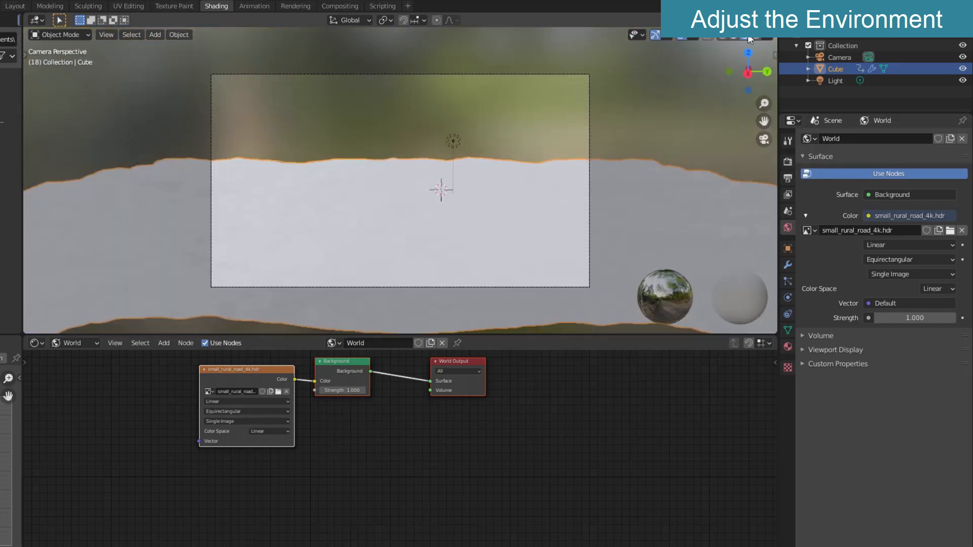
{"action": "left_click", "coordinate": [755, 35]}
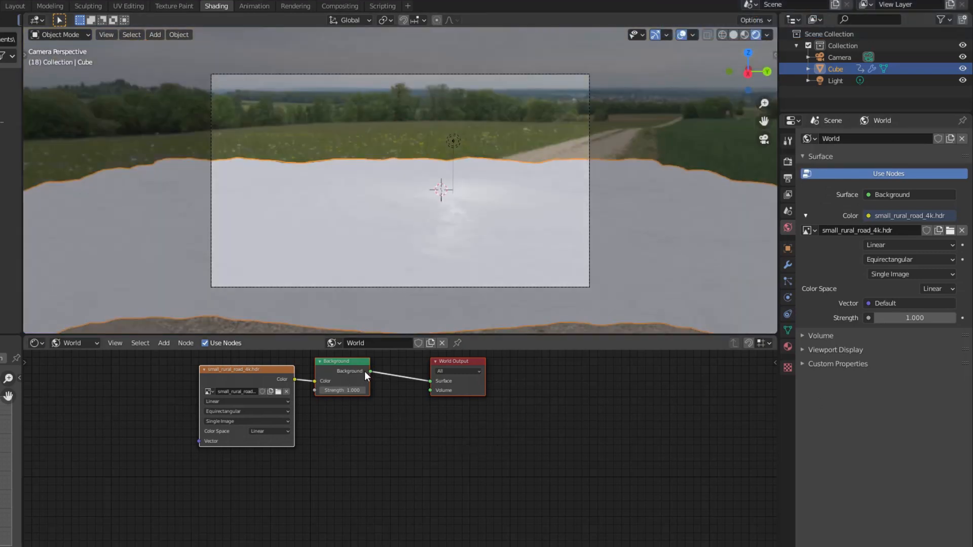
Enlarge the world node area and add a Texture Coordinate node before the environment texture
{"action": "left_click_drag", "start_coordinate": [364, 371], "coordinate": [516, 421]}
{"action": "scroll", "coordinate": [515, 423], "scroll_direction": "up", "scroll_amount": 1}
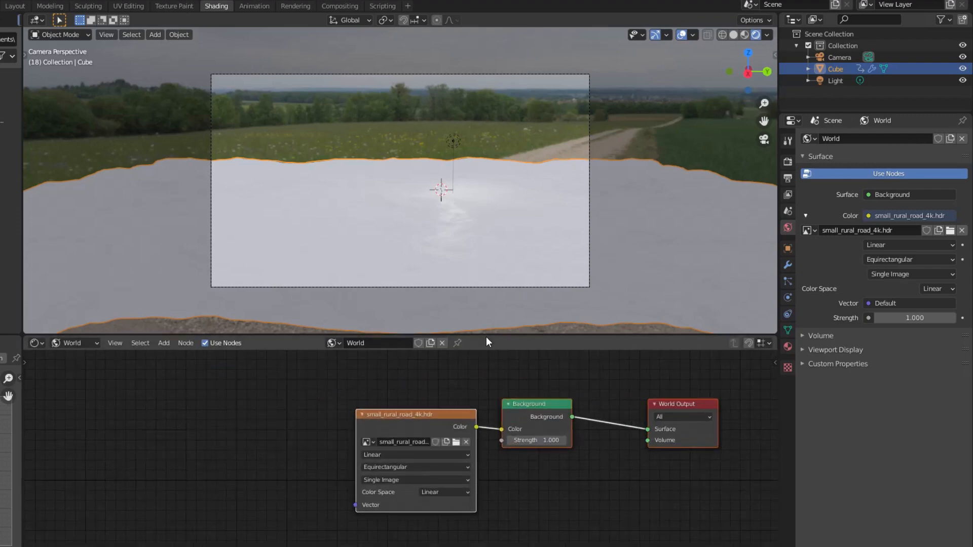
{"action": "left_click_drag", "start_coordinate": [485, 335], "coordinate": [488, 251]}
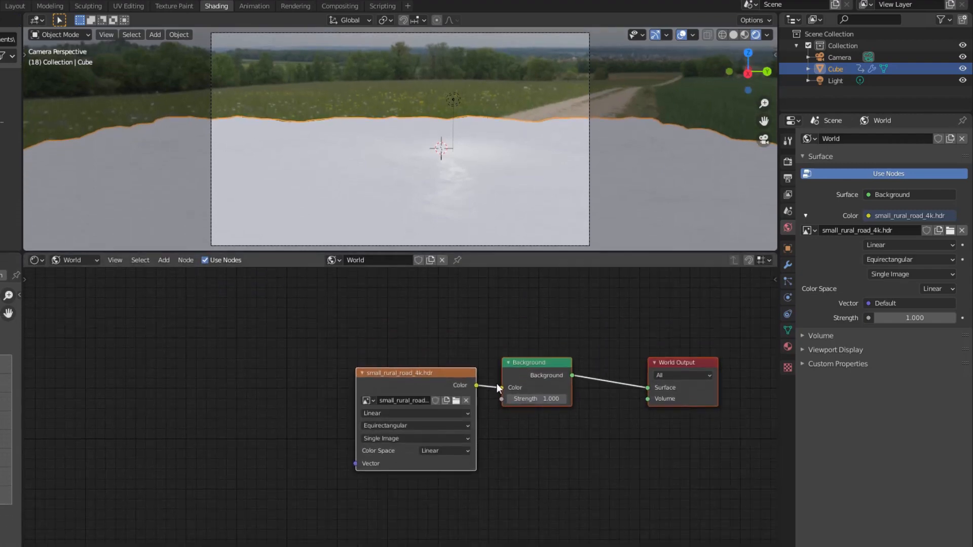
{"action": "scroll", "coordinate": [496, 384], "scroll_direction": "up", "scroll_amount": 1}
{"action": "left_click", "coordinate": [166, 261]}
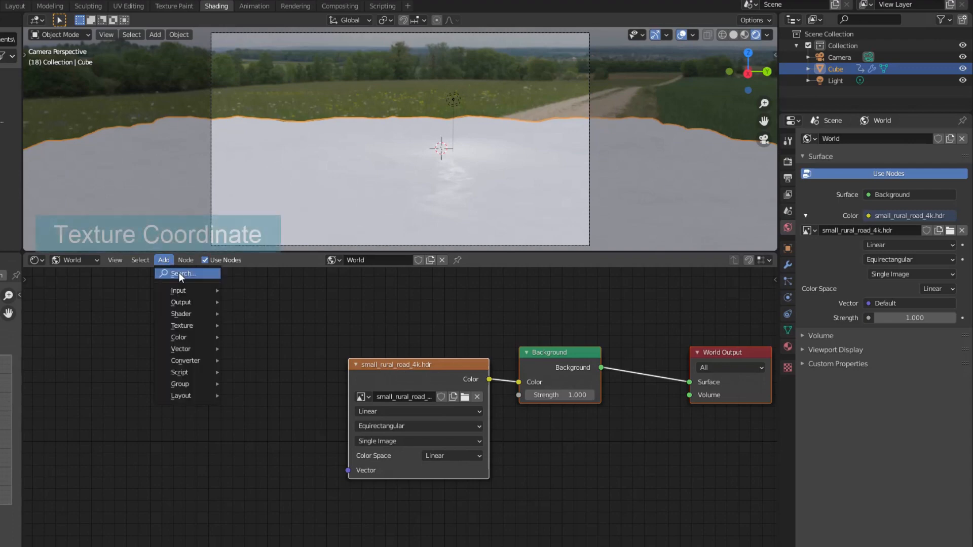
{"action": "left_click", "coordinate": [179, 274]}
{"action": "type", "text": "Co"}
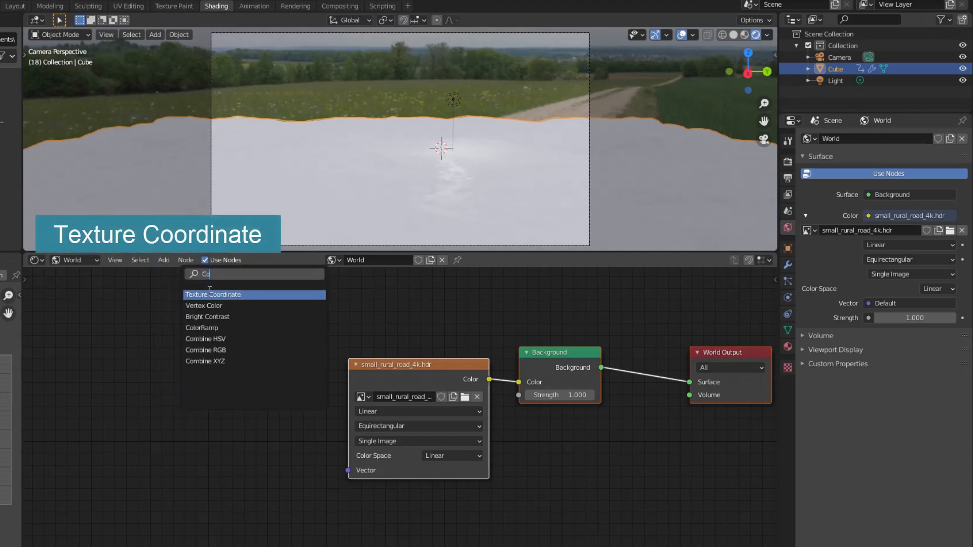
{"action": "left_click", "coordinate": [210, 294]}
{"action": "left_click", "coordinate": [173, 275]}
Add a Mapping node between the Texture Coordinate node and the environment texture
{"action": "key", "text": "shift+a"}
{"action": "left_click", "coordinate": [174, 269]}
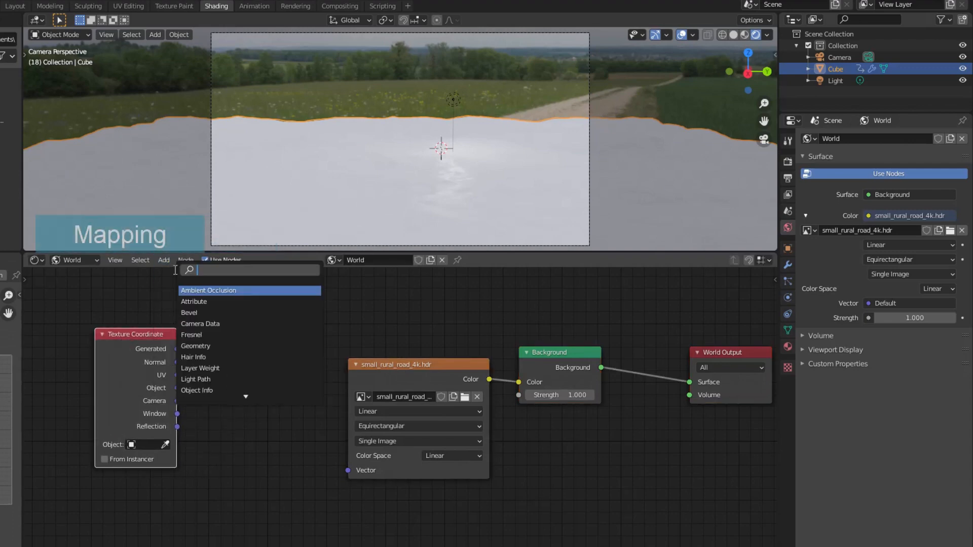
{"action": "type", "text": "map"}
{"action": "left_click", "coordinate": [197, 300]}
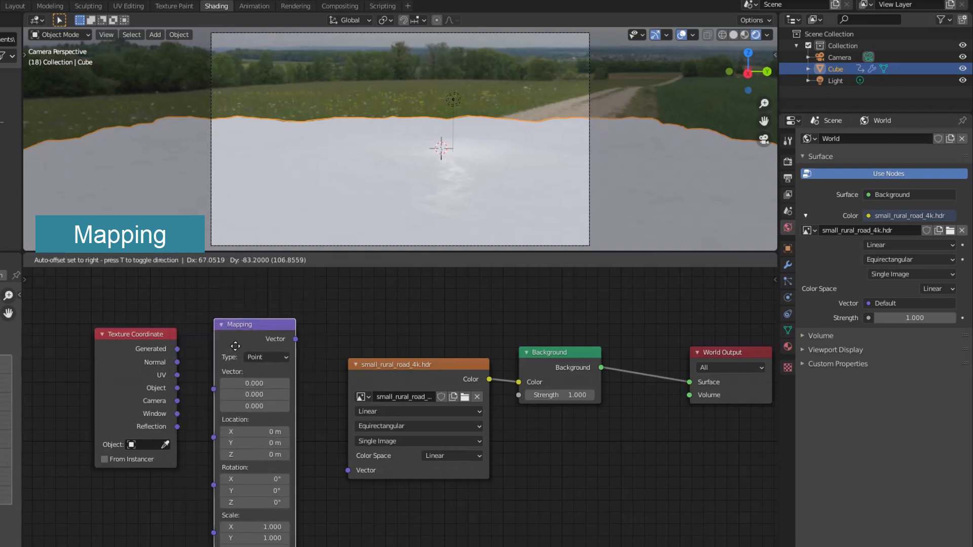
{"action": "left_click", "coordinate": [252, 336]}
Link Generated through the Mapping node to the environment texture's Vector and set the mapping rotation to Y 10.5° and Z -119°
{"action": "left_click_drag", "start_coordinate": [177, 349], "coordinate": [230, 380]}
{"action": "left_click_drag", "start_coordinate": [313, 330], "coordinate": [348, 471]}
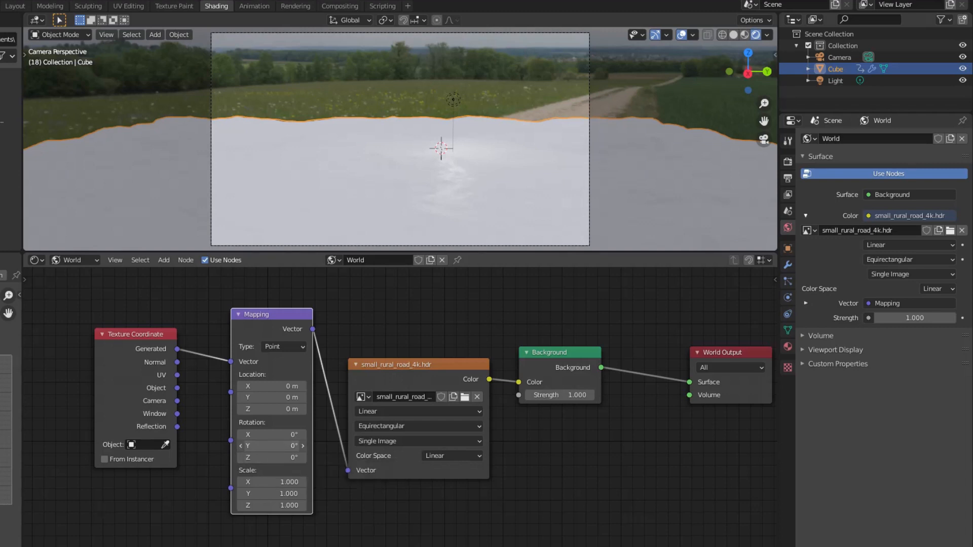
{"action": "mouse_move", "coordinate": [271, 446]}
{"action": "left_mouse_down"}
{"action": "mouse_move", "coordinate": [294, 458]}
{"action": "mouse_move", "coordinate": [241, 458]}
{"action": "mouse_move", "coordinate": [286, 446]}
{"action": "mouse_move", "coordinate": [275, 457]}
{"action": "left_mouse_up"}
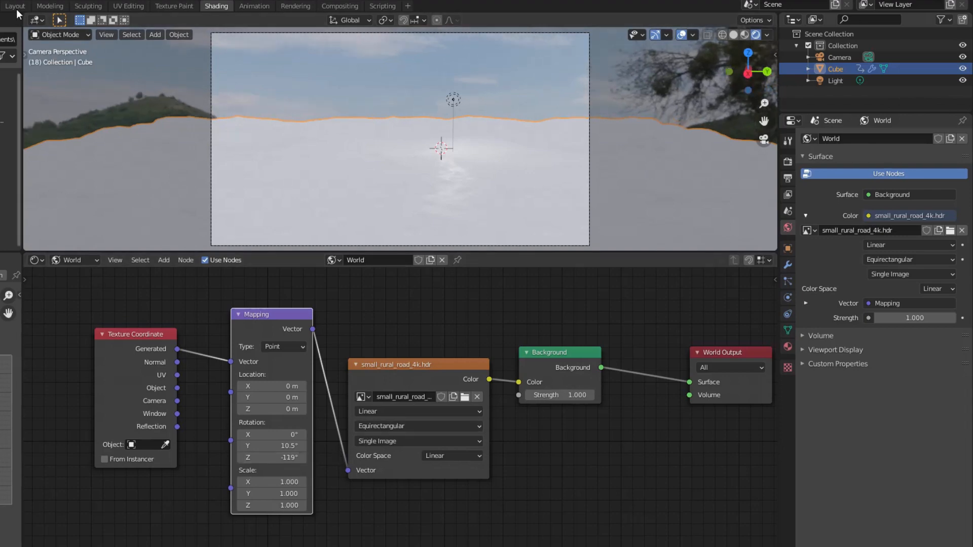
Give the ocean's object material a dark blue base color, roughness 0.132, specular tint 1.000 and specular 0.100
{"action": "left_click", "coordinate": [96, 259]}
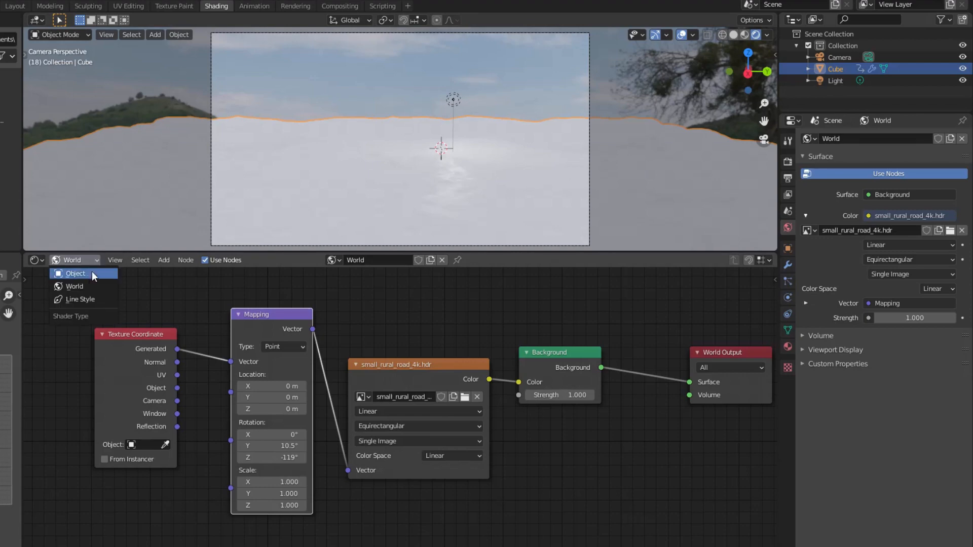
{"action": "left_click", "coordinate": [68, 275]}
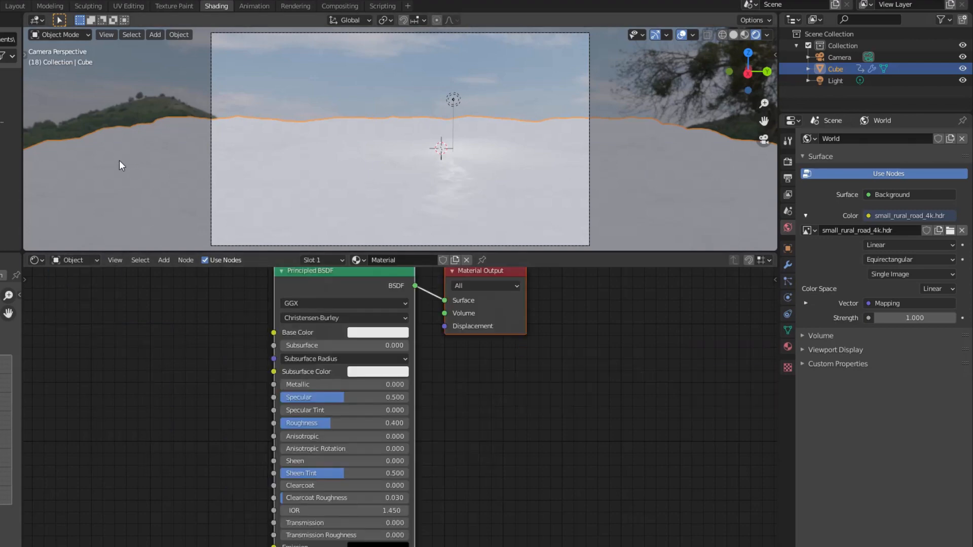
{"action": "left_click", "coordinate": [383, 333]}
{"action": "left_click_drag", "start_coordinate": [404, 212], "coordinate": [449, 219]}
{"action": "left_click_drag", "start_coordinate": [326, 422], "coordinate": [302, 422]}
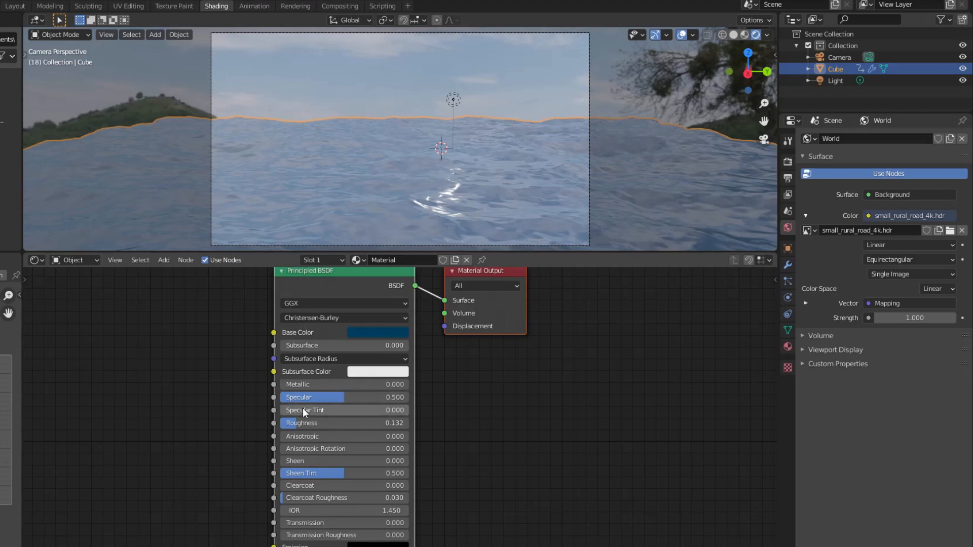
{"action": "mouse_move", "coordinate": [303, 410]}
{"action": "left_mouse_down"}
{"action": "mouse_move", "coordinate": [325, 410]}
{"action": "mouse_move", "coordinate": [324, 397]}
{"action": "mouse_move", "coordinate": [294, 398]}
{"action": "left_mouse_up"}
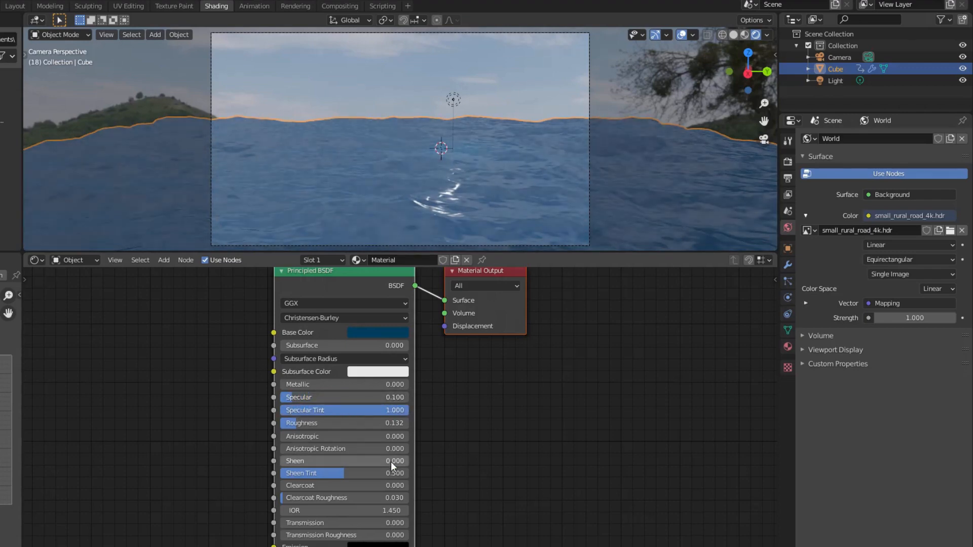
Play the ocean animation in the Layout workspace up to frame 63 and delete the Light object
{"action": "left_click", "coordinate": [19, 8]}
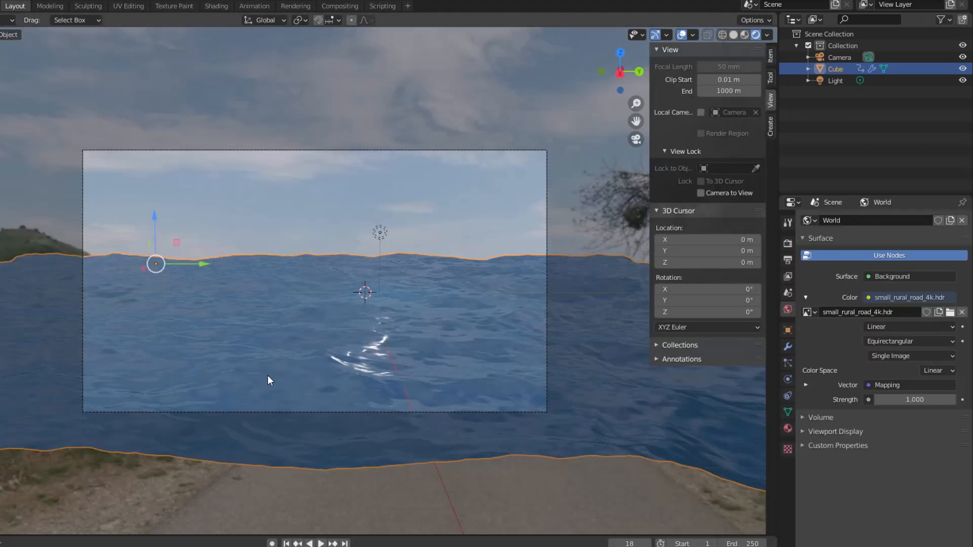
{"action": "left_click", "coordinate": [293, 202]}
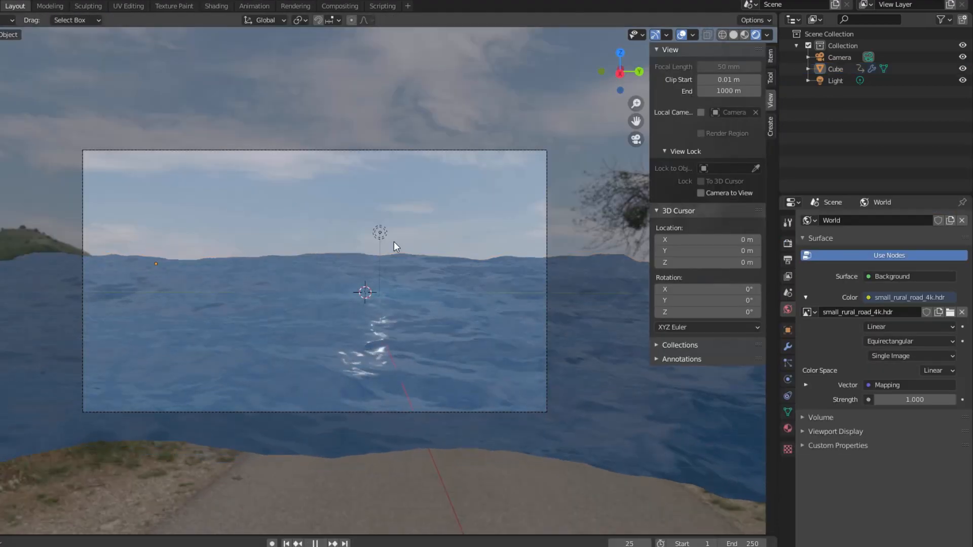
{"action": "left_click", "coordinate": [832, 81]}
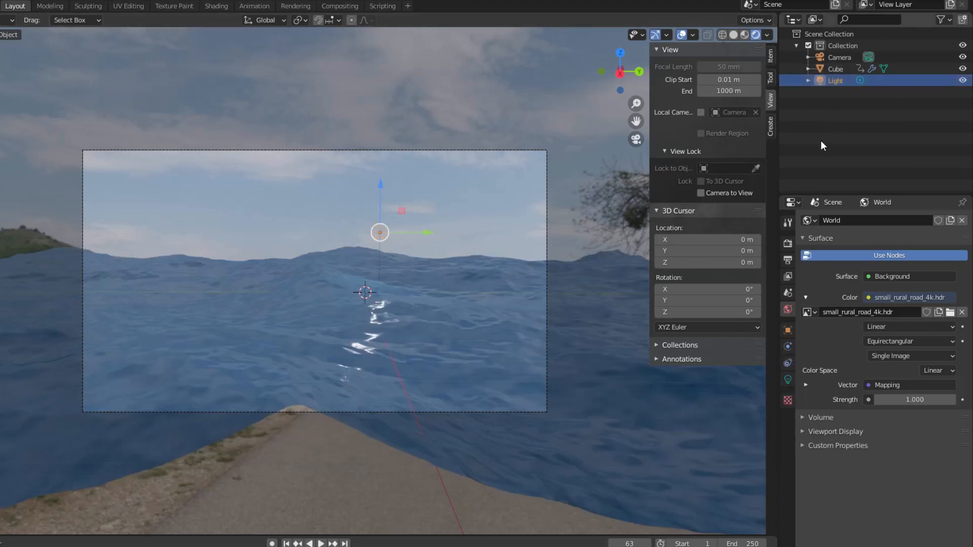
{"action": "right_click", "coordinate": [837, 82]}
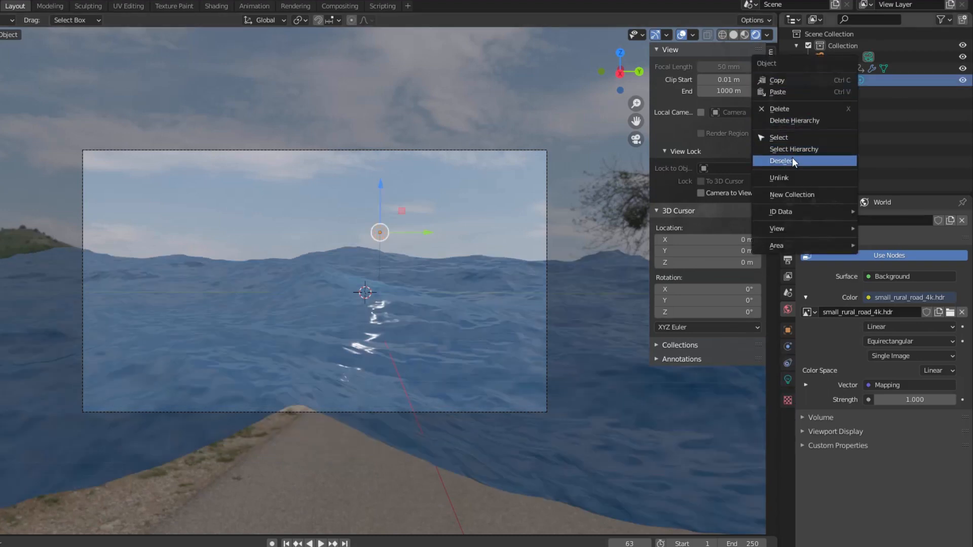
{"action": "left_click", "coordinate": [781, 108]}
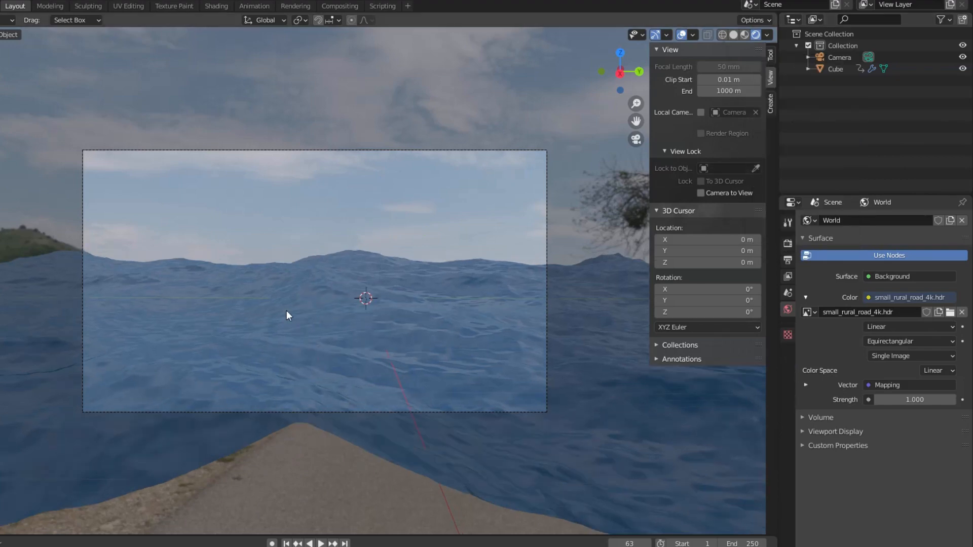
Select the ocean, reopen its material nodes in the Shading workspace, and move the Principled BSDF well away from the Material Output
{"action": "left_click", "coordinate": [317, 341]}
{"action": "left_click", "coordinate": [217, 6]}
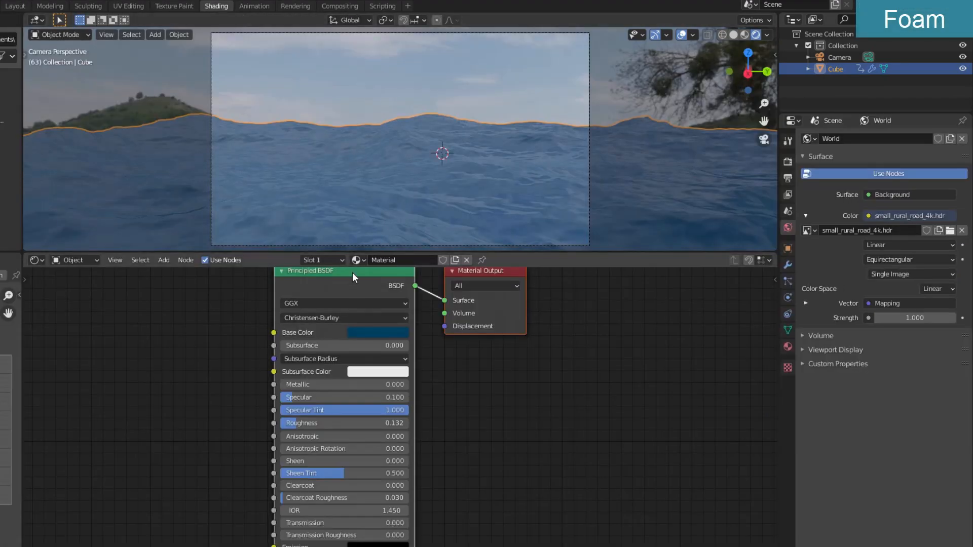
{"action": "middle_click_drag", "start_coordinate": [352, 272], "coordinate": [529, 323]}
{"action": "left_click_drag", "start_coordinate": [525, 326], "coordinate": [126, 303]}
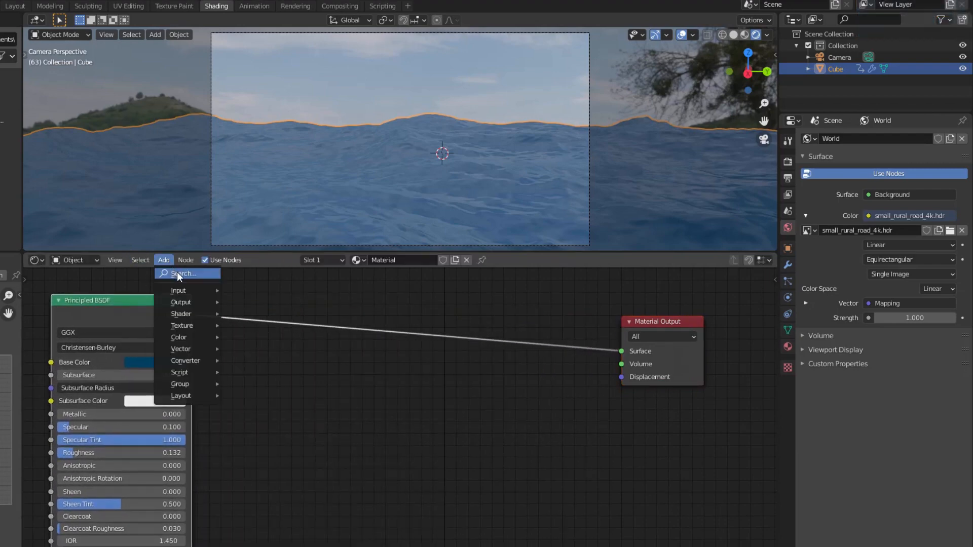
Insert a Mix Shader on the link between the Principled BSDF and the Material Output
{"action": "left_click", "coordinate": [177, 272]}
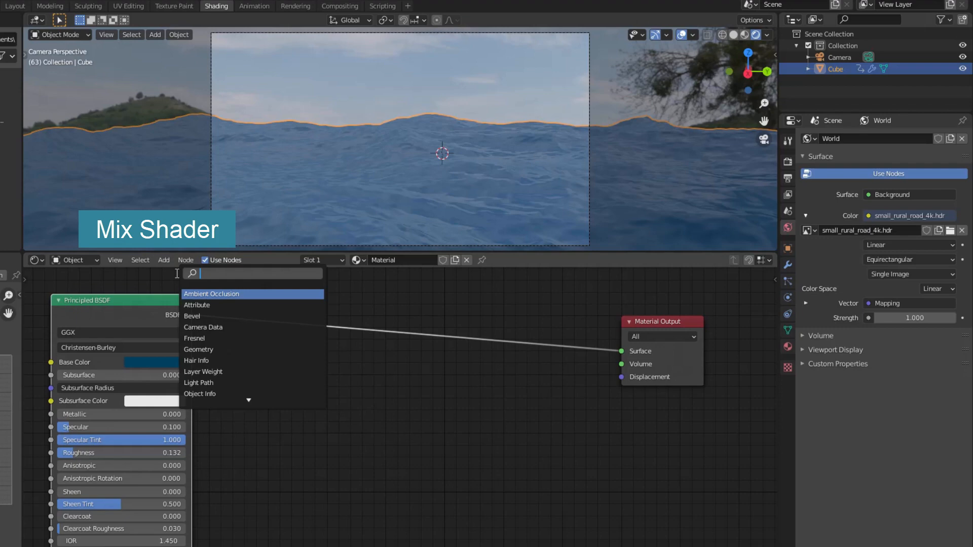
{"action": "type", "text": "Mix"}
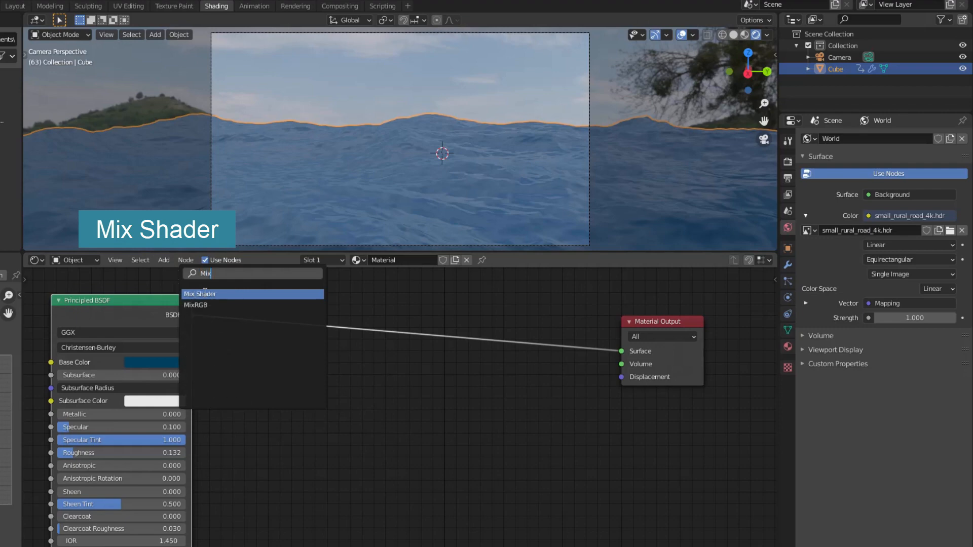
{"action": "left_click", "coordinate": [202, 293]}
{"action": "left_click", "coordinate": [545, 351]}
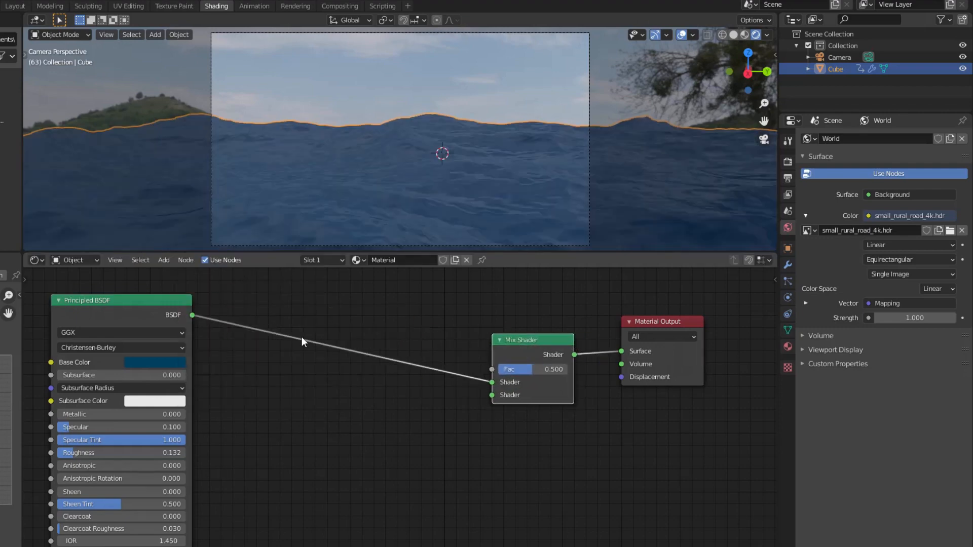
Add an Attribute node beside the lower part of the Principled BSDF
{"action": "left_click", "coordinate": [166, 262]}
{"action": "left_click", "coordinate": [177, 271]}
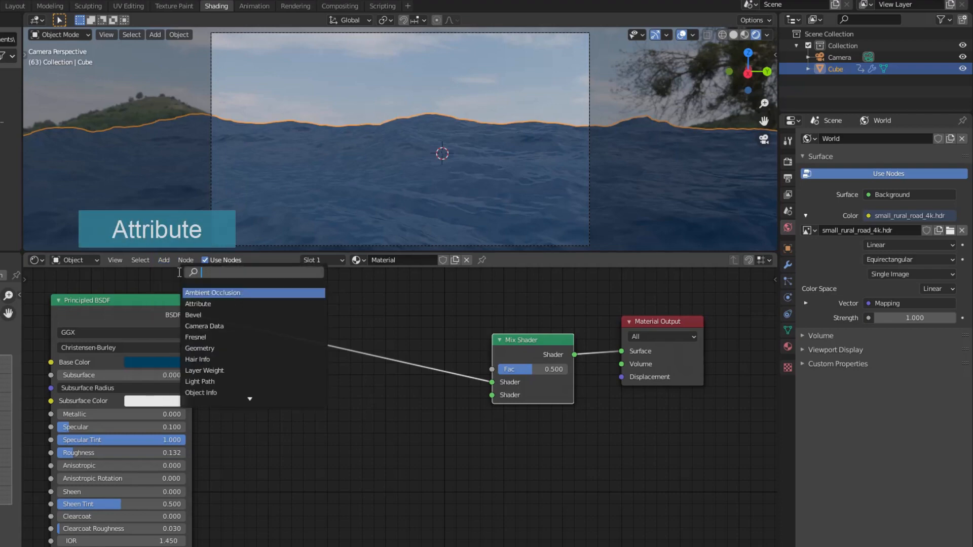
{"action": "type", "text": "AT"}
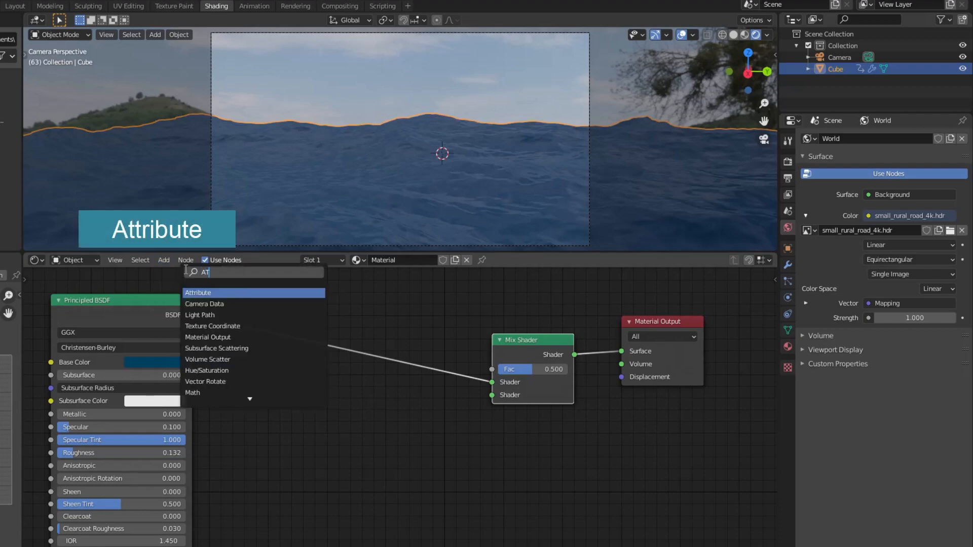
{"action": "left_click", "coordinate": [211, 293]}
{"action": "left_click", "coordinate": [245, 445]}
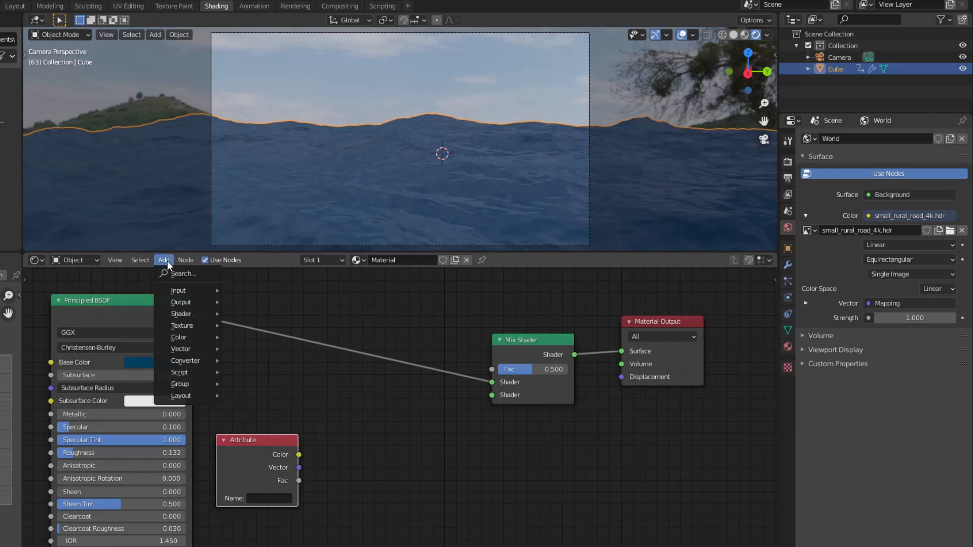
Add a ColorRamp node between the Attribute node and the Mix Shader
{"action": "left_click", "coordinate": [174, 271]}
{"action": "type", "text": "Col"}
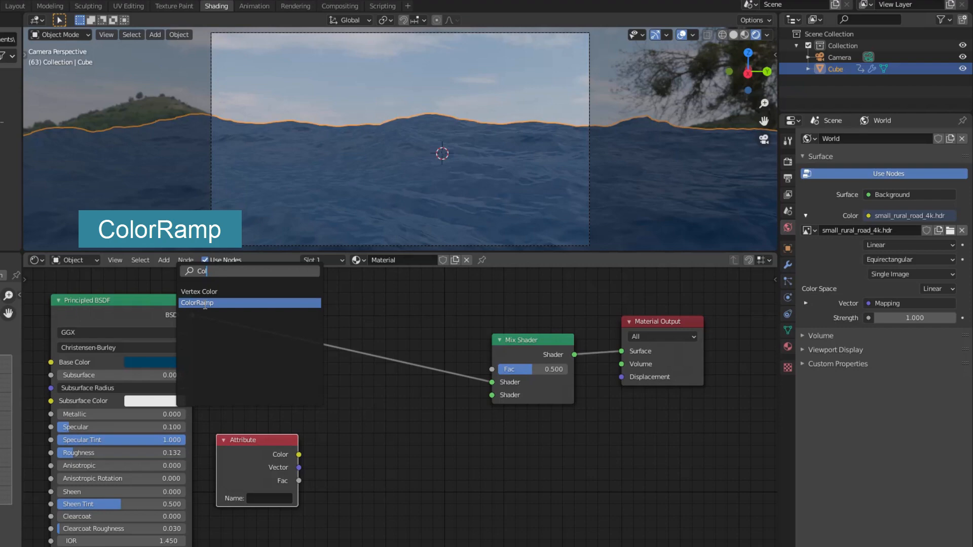
{"action": "left_click", "coordinate": [204, 303]}
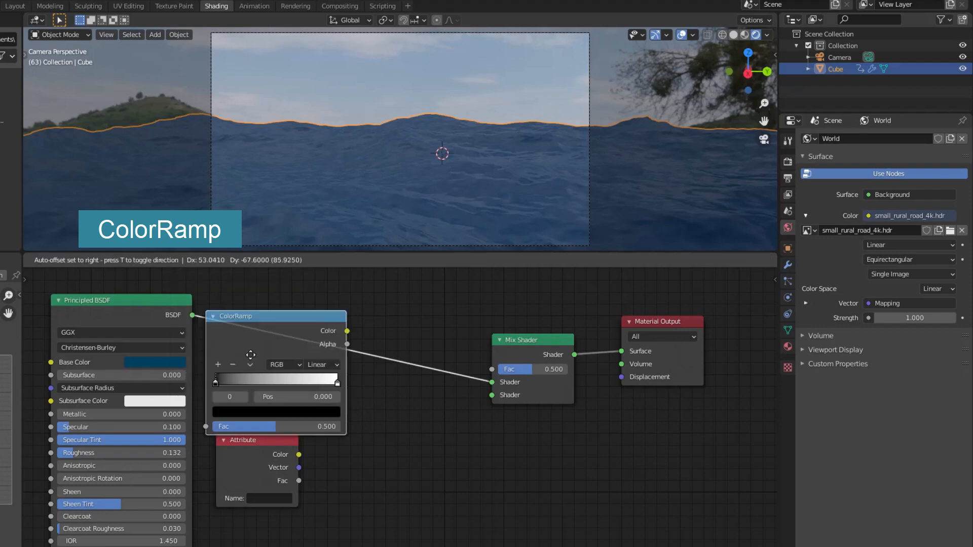
{"action": "left_click", "coordinate": [318, 377]}
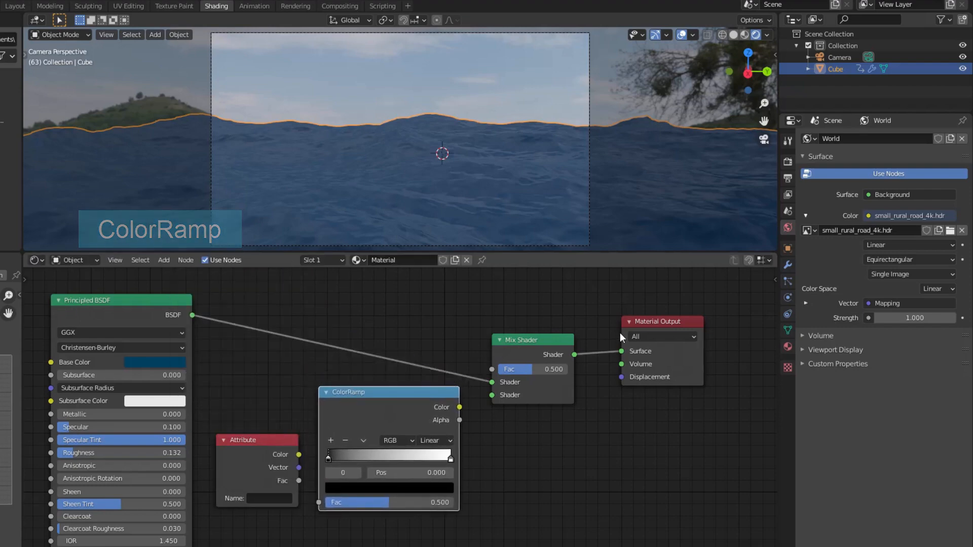
Move the Mix Shader and Material Output farther from the ColorRamp and add an Emission node in the gap
{"action": "left_click_drag", "start_coordinate": [560, 338], "coordinate": [654, 316]}
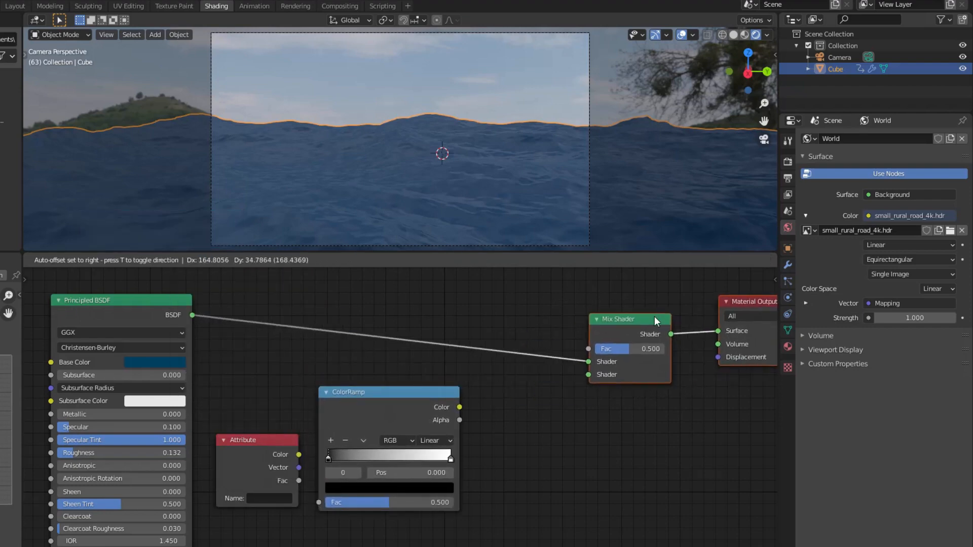
{"action": "left_click_drag", "start_coordinate": [432, 389], "coordinate": [431, 401]}
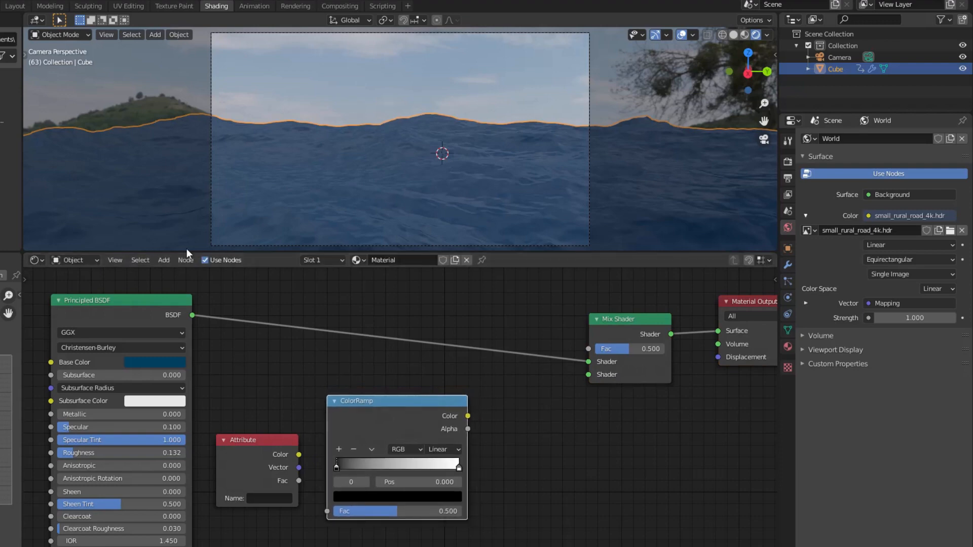
{"action": "left_click", "coordinate": [163, 260]}
{"action": "left_click", "coordinate": [176, 275]}
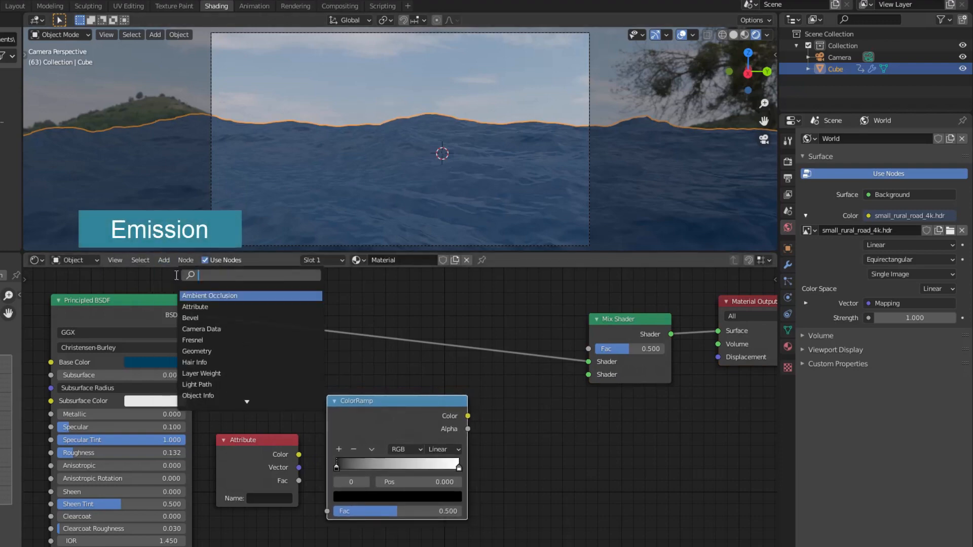
{"action": "type", "text": "Em"}
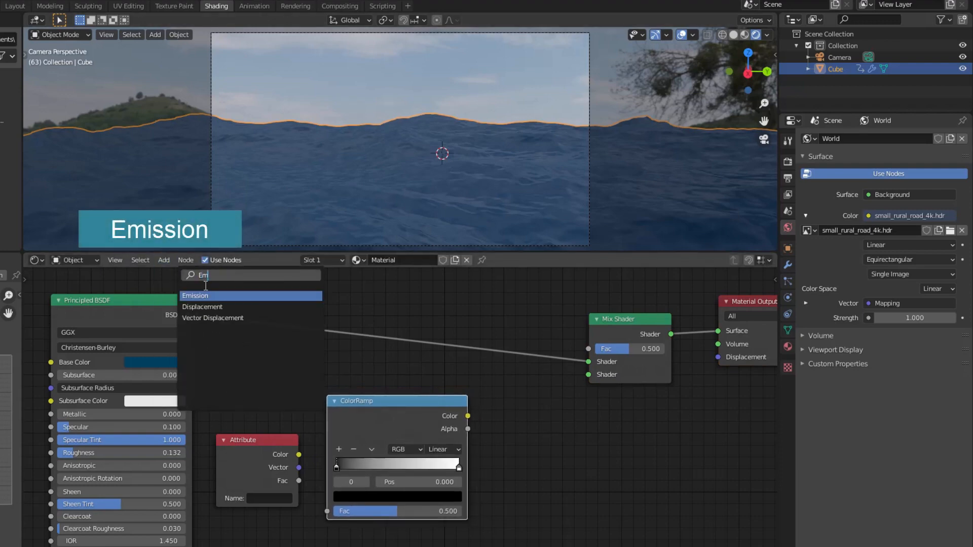
{"action": "key", "text": "Return"}
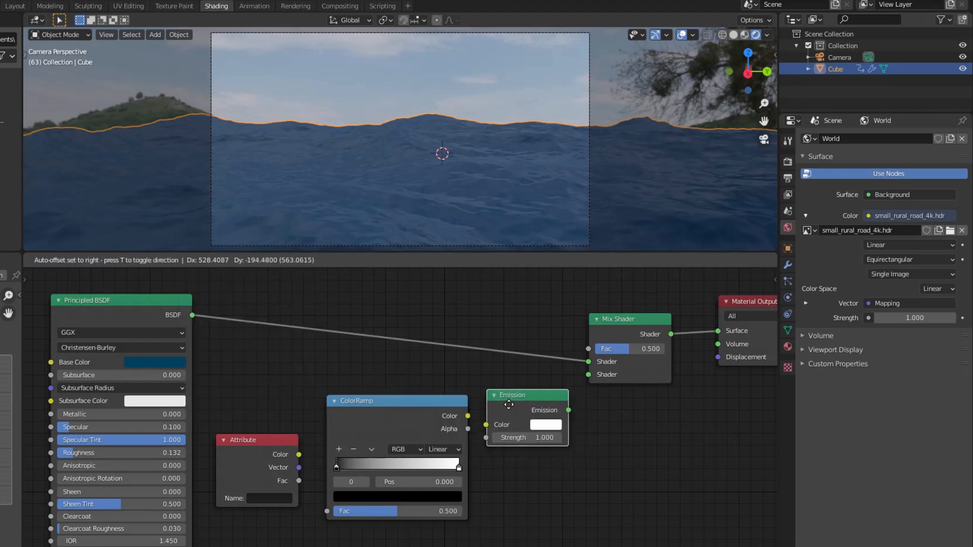
{"action": "left_click", "coordinate": [465, 404]}
Shift the ColorRamp slightly away from the Emission node and link the Attribute's Color output to the ColorRamp's Fac
{"action": "left_click_drag", "start_coordinate": [437, 400], "coordinate": [424, 388]}
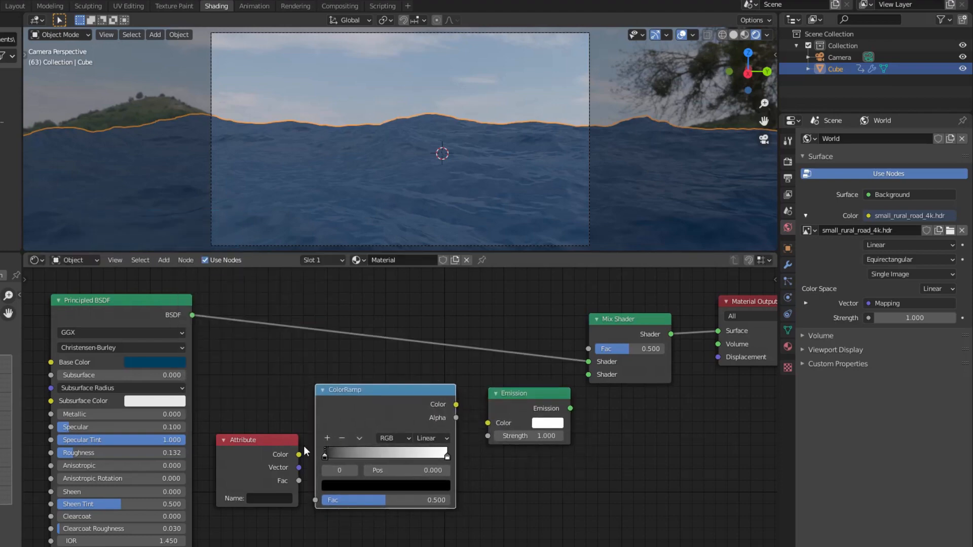
{"action": "left_click_drag", "start_coordinate": [298, 456], "coordinate": [315, 500]}
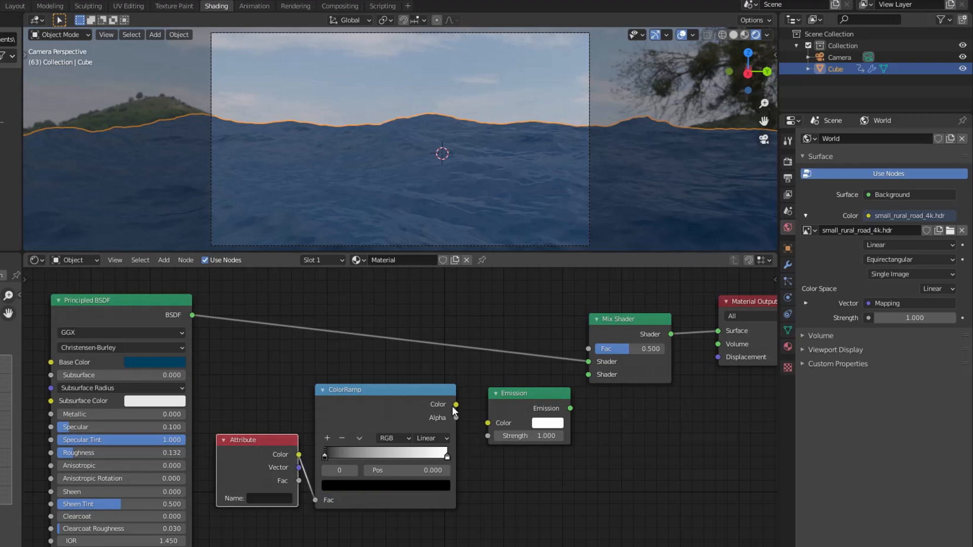
Link the ColorRamp's Color output to the Emission color and the Emission output to the Mix Shader's free Shader input
{"action": "left_click_drag", "start_coordinate": [455, 404], "coordinate": [488, 422]}
{"action": "left_click_drag", "start_coordinate": [571, 408], "coordinate": [589, 375]}
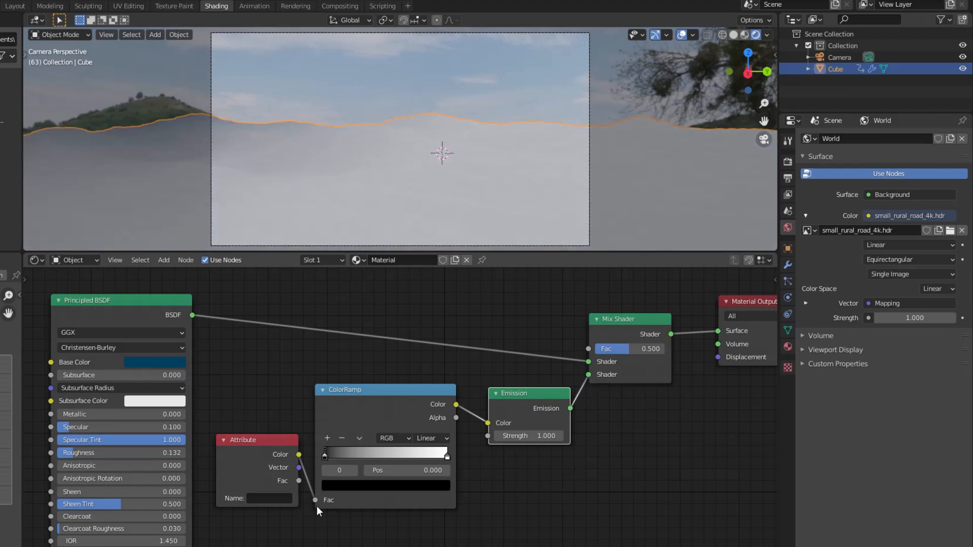
Enable Foam on the Ocean modifier with the data layer Foam1 and set the Attribute node's name to Foam1
{"action": "left_click", "coordinate": [787, 265]}
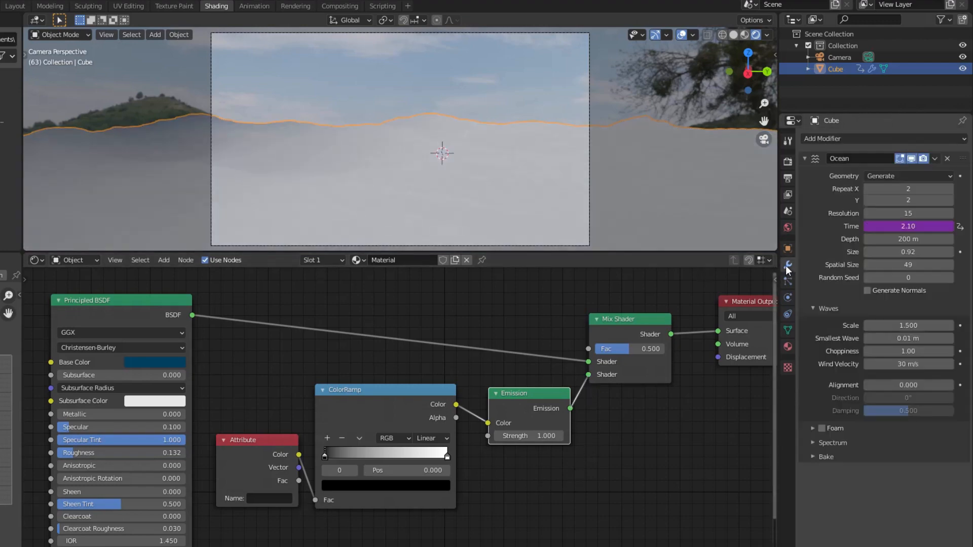
{"action": "left_click", "coordinate": [812, 429]}
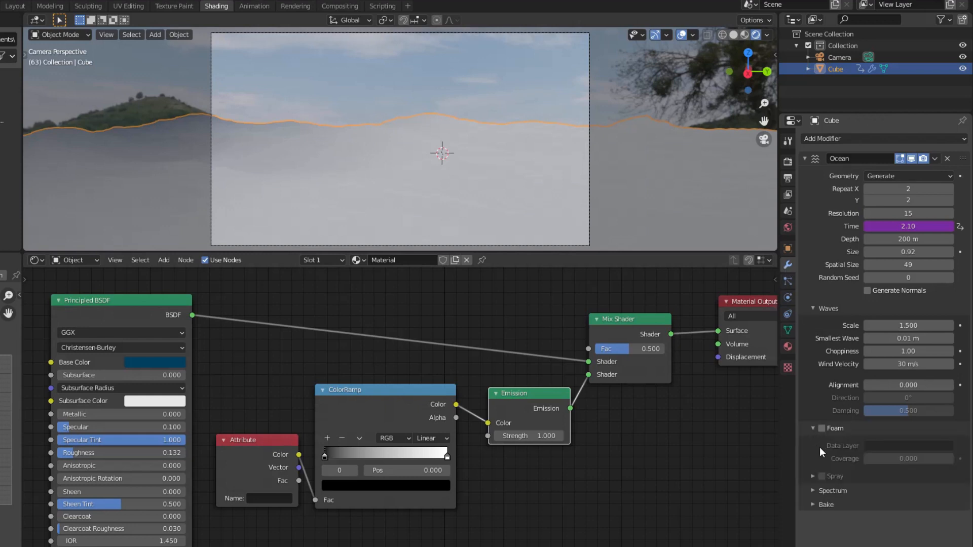
{"action": "left_click", "coordinate": [821, 429]}
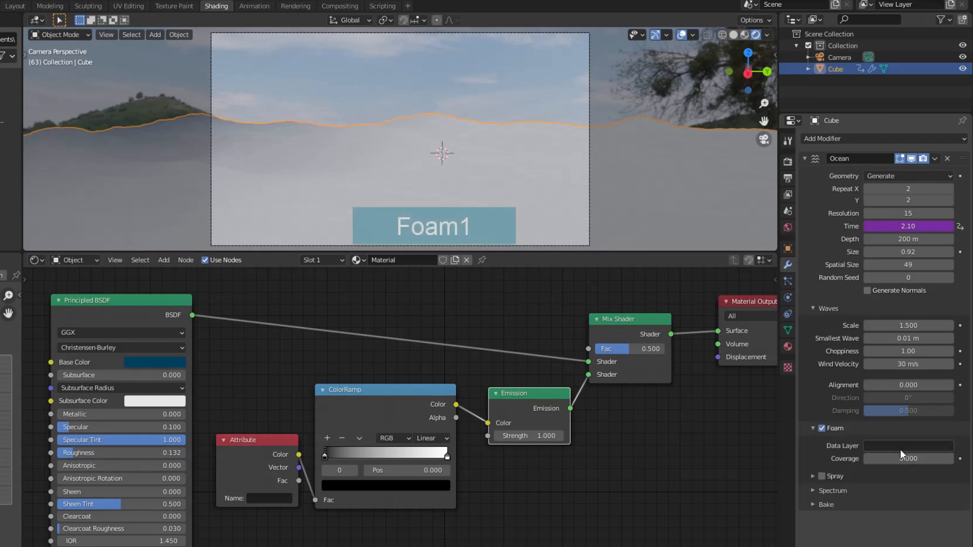
{"action": "left_click", "coordinate": [884, 447]}
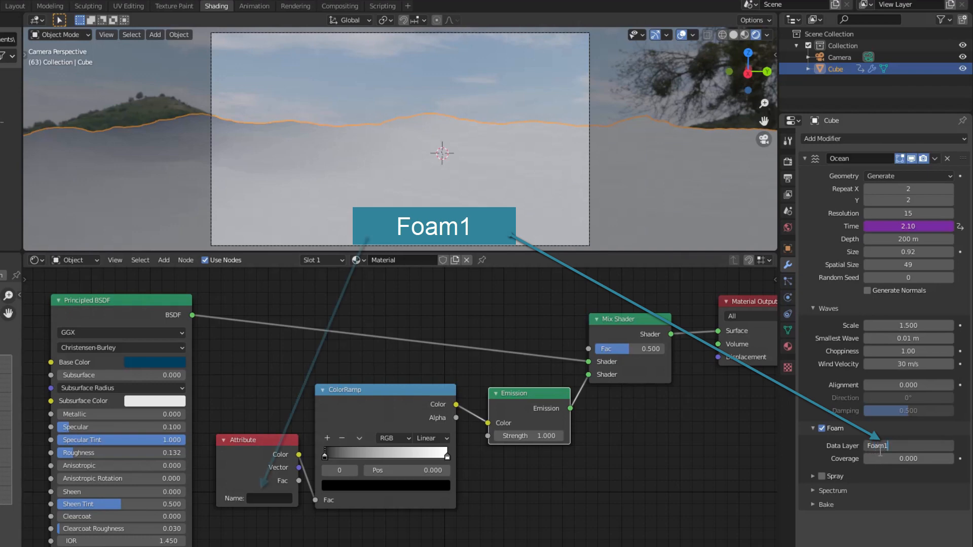
{"action": "left_click", "coordinate": [256, 499]}
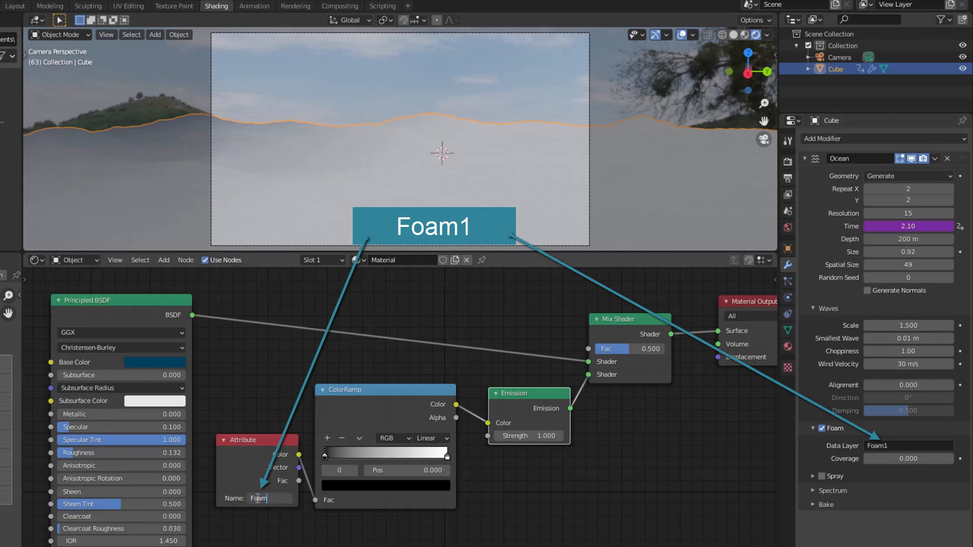
{"action": "key", "text": "Return"}
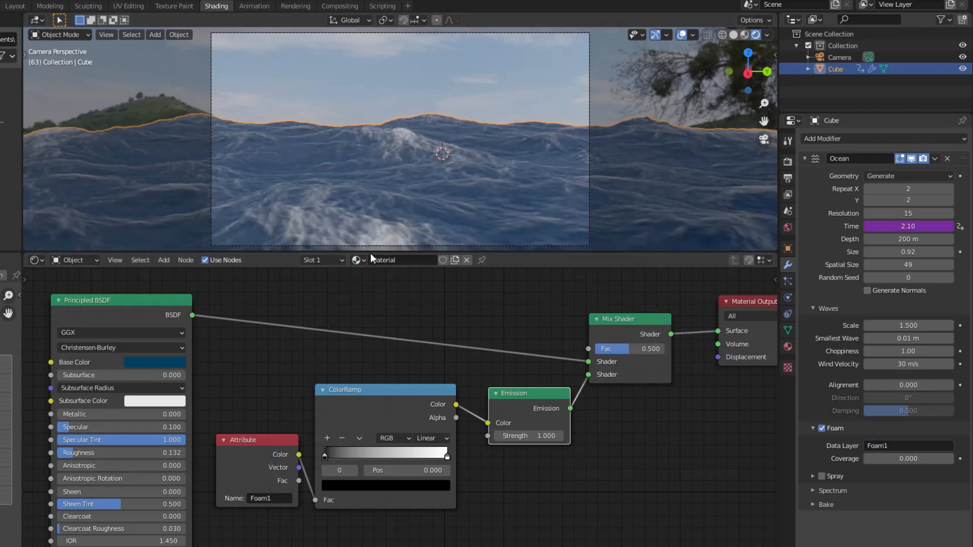
Lower the Emission strength to 0.300 and move both ColorRamp stops inward, with the black stop at position 0.027
{"action": "left_click_drag", "start_coordinate": [370, 251], "coordinate": [382, 373]}
{"action": "scroll", "coordinate": [376, 347], "scroll_direction": "up", "scroll_amount": 4}
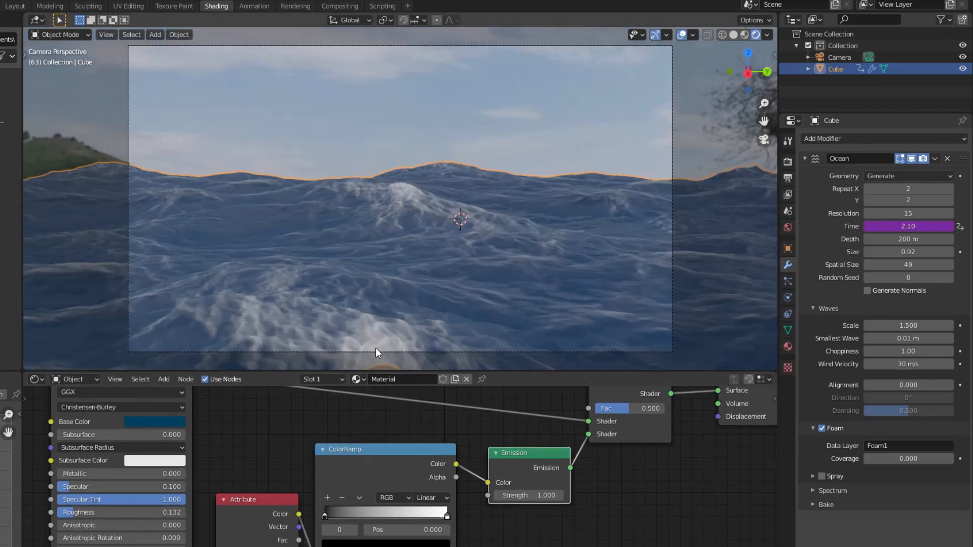
{"action": "left_click_drag", "start_coordinate": [540, 499], "coordinate": [506, 499]}
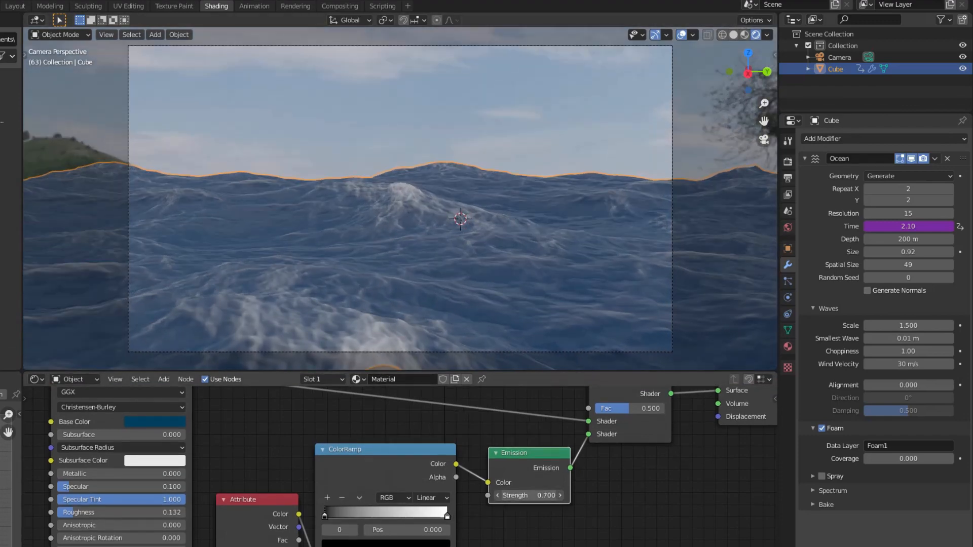
{"action": "left_click", "coordinate": [499, 496]}
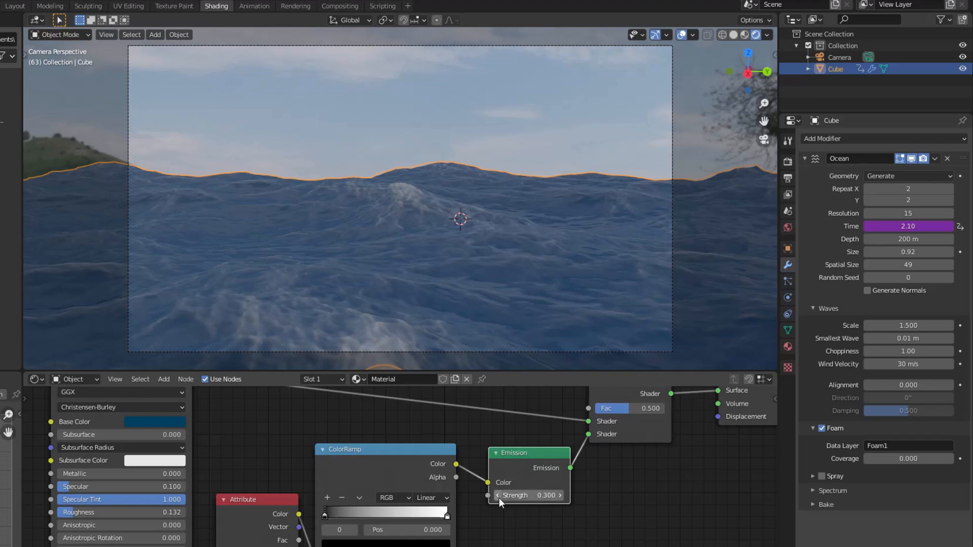
{"action": "left_click_drag", "start_coordinate": [447, 516], "coordinate": [444, 516]}
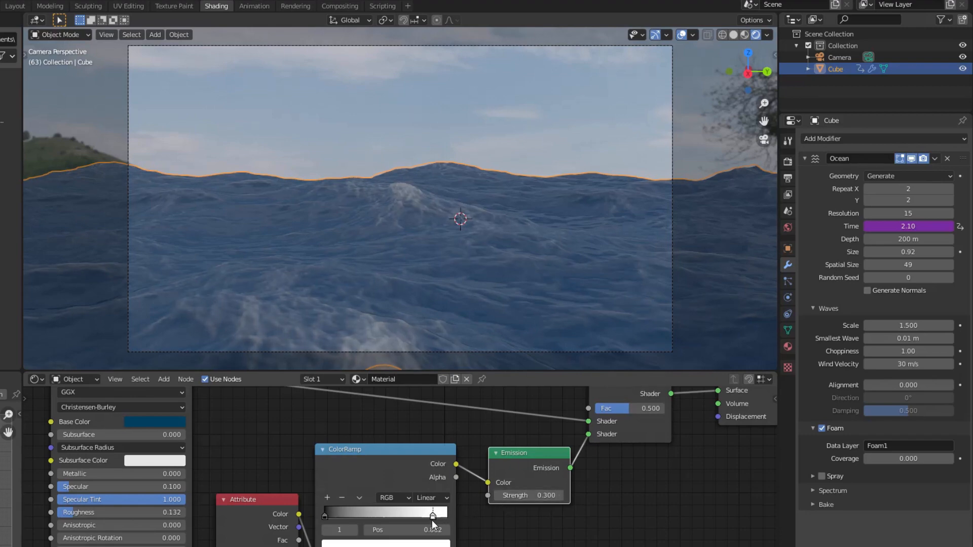
{"action": "left_click_drag", "start_coordinate": [326, 516], "coordinate": [328, 516]}
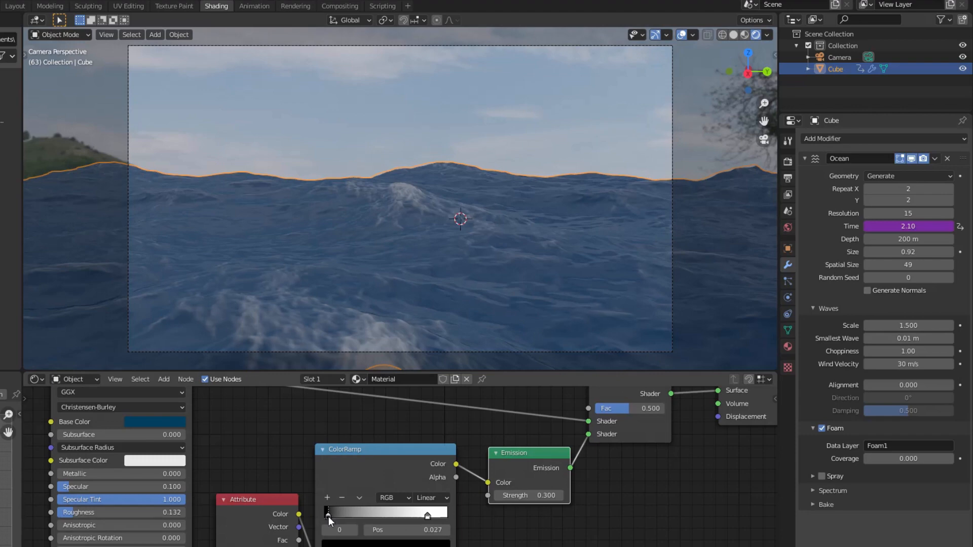
Play the ocean animation in the Layout workspace to examine the moving foam, and stop playback
{"action": "key", "text": "space"}
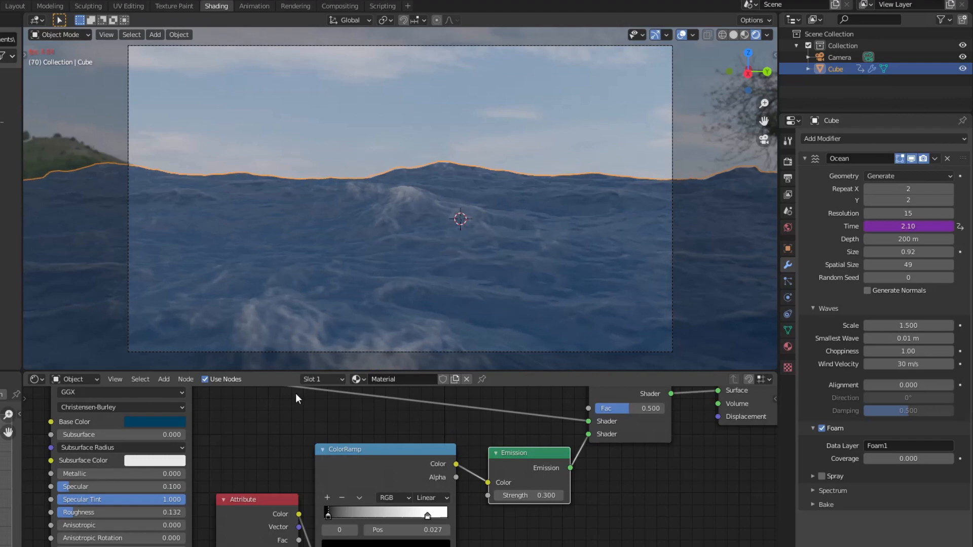
{"action": "left_click", "coordinate": [15, 6]}
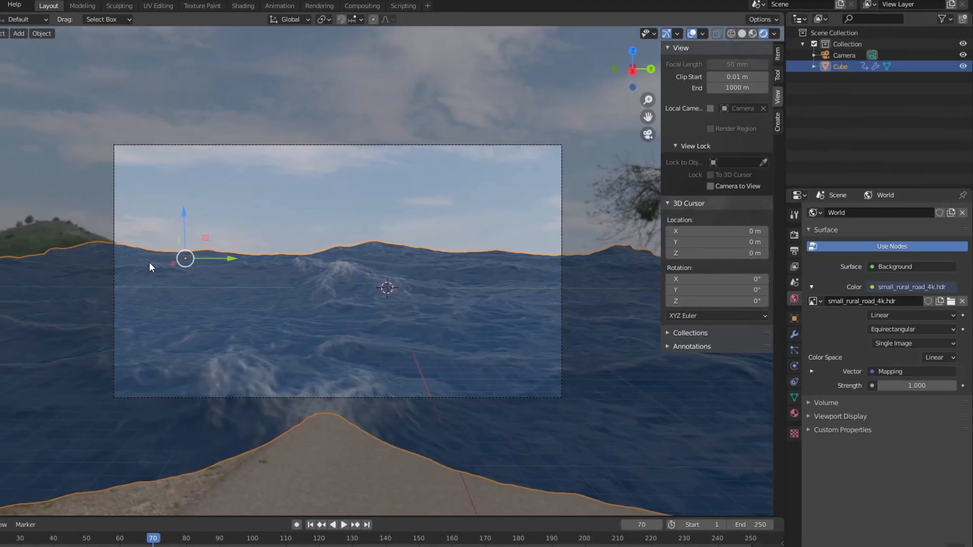
{"action": "left_click", "coordinate": [346, 523]}
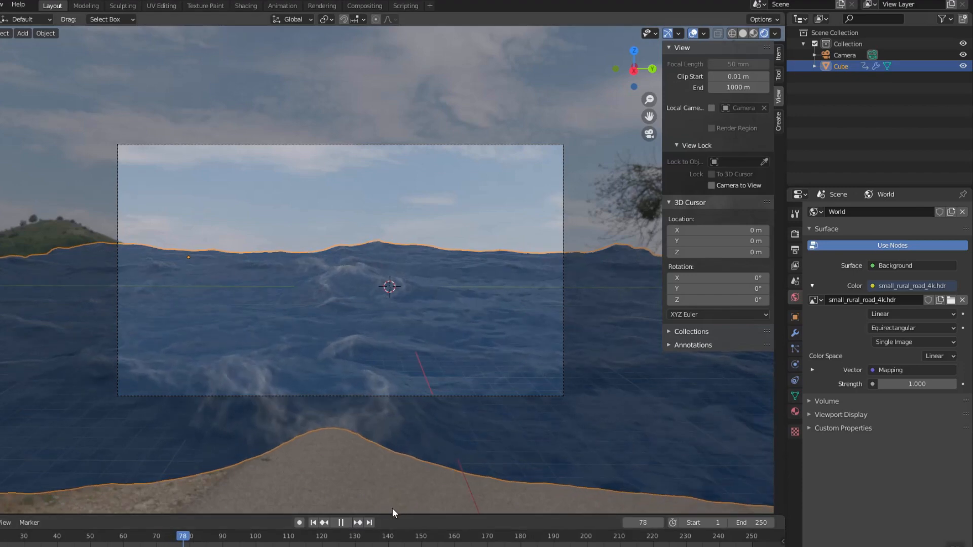
{"action": "key", "text": "space"}
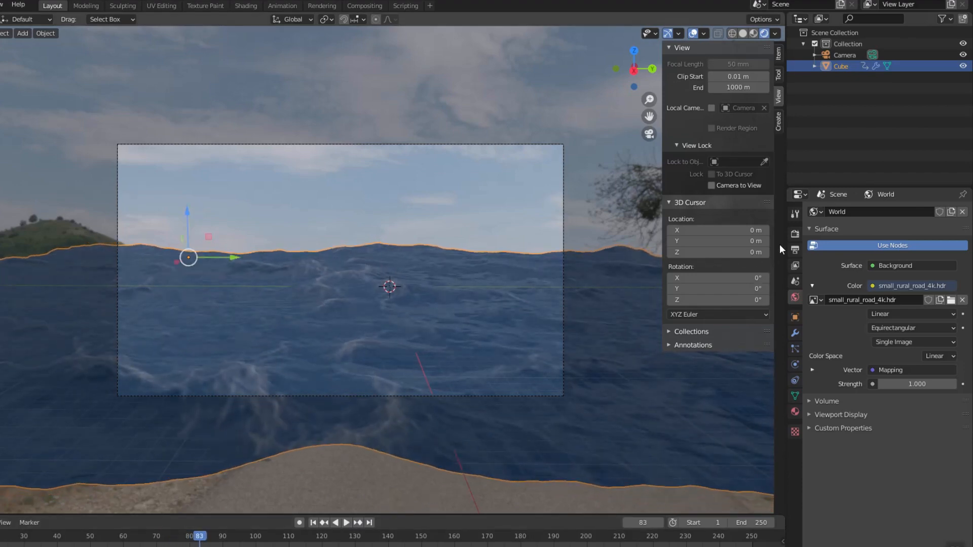
Enable Ambient Occlusion and Screen Space Reflections in the Eevee render settings
{"action": "left_click", "coordinate": [795, 234]}
{"action": "left_click", "coordinate": [818, 288]}
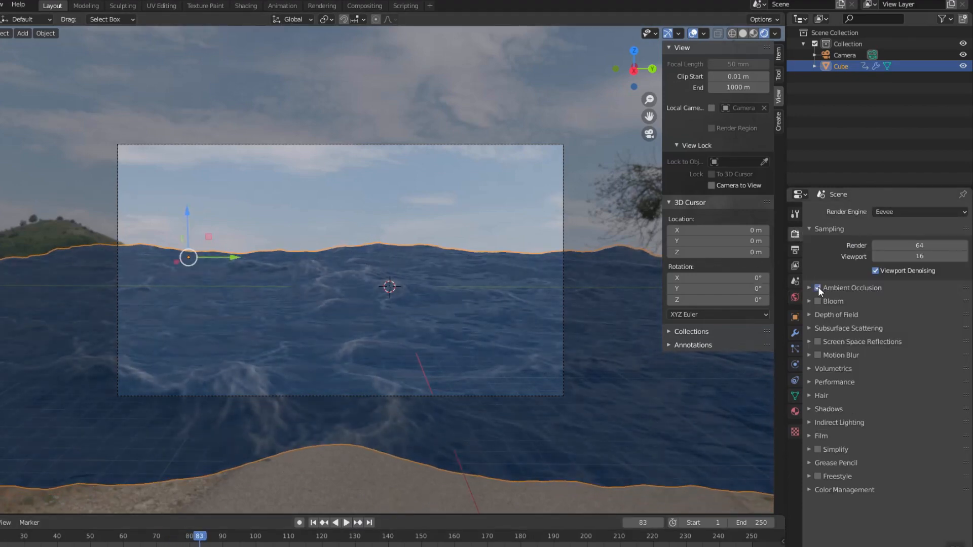
{"action": "left_click", "coordinate": [818, 341]}
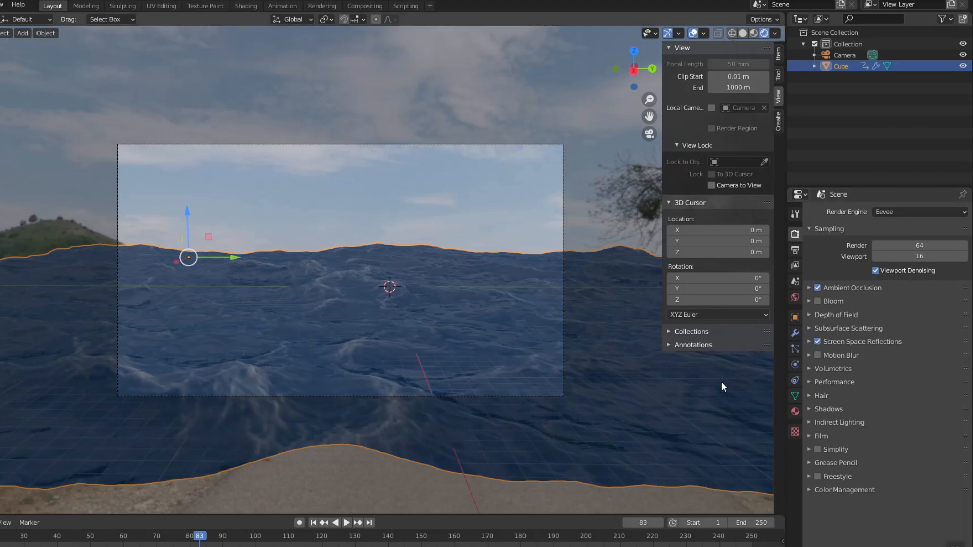
Return to the first frame and play the animation to check the ocean with the current render effects
{"action": "left_click", "coordinate": [313, 522]}
{"action": "key", "text": "space"}
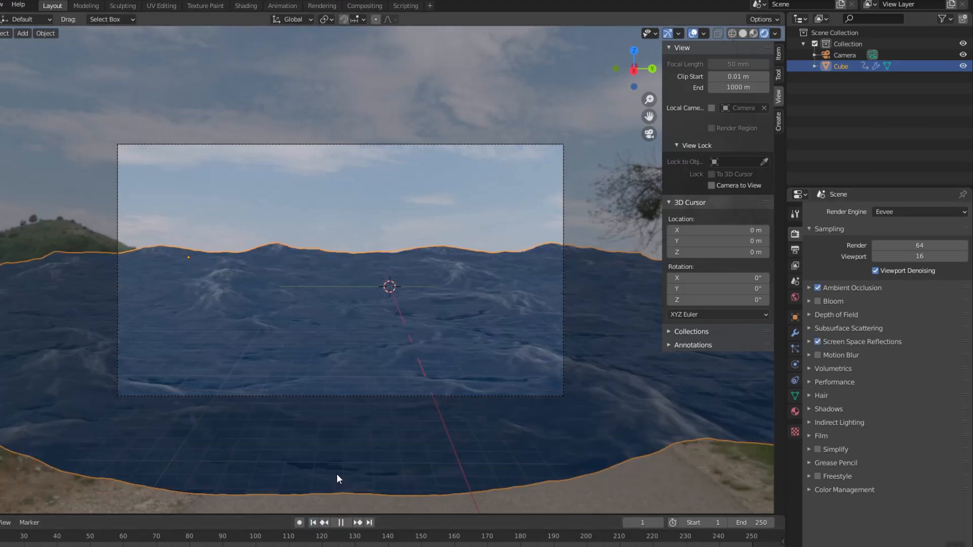